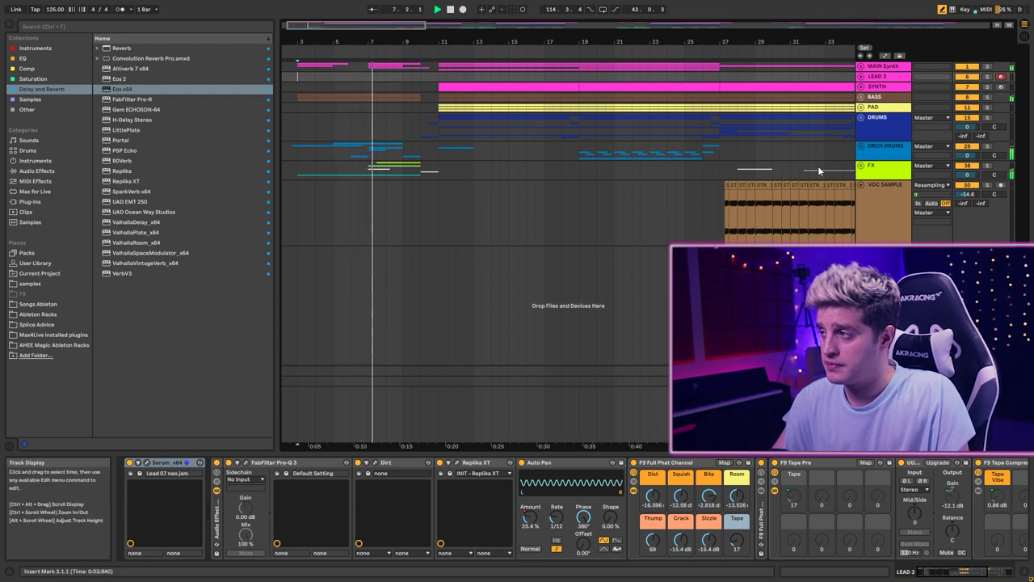
Step: Unfold the MAIN Synth, BASS and PAD group tracks
{"action": "left_click", "coordinate": [861, 66]}
{"action": "scroll", "coordinate": [807, 114], "scroll_direction": "down", "scroll_amount": 5}
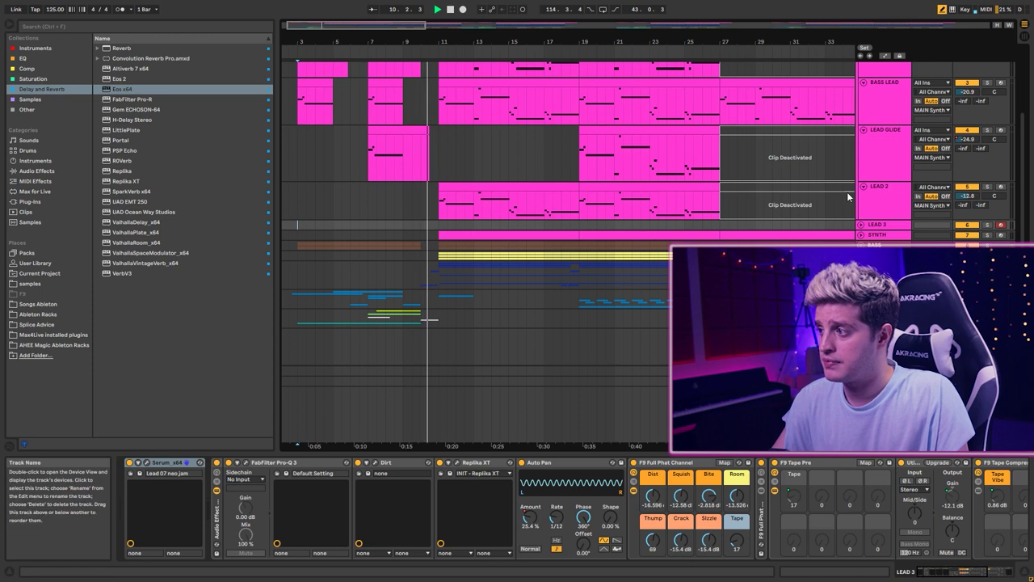
{"action": "scroll", "coordinate": [844, 194], "scroll_direction": "down", "scroll_amount": 2}
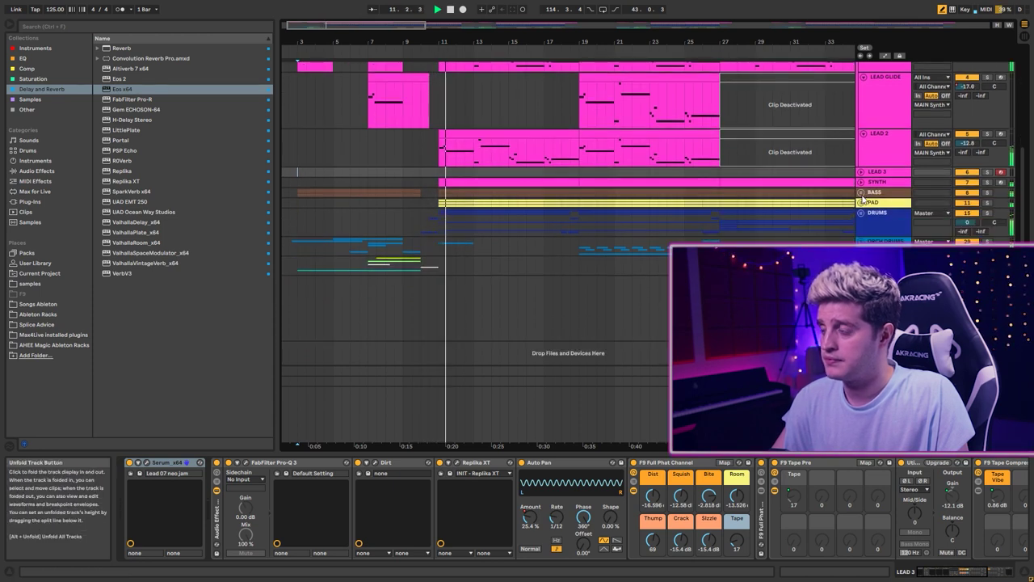
{"action": "left_click", "coordinate": [862, 194]}
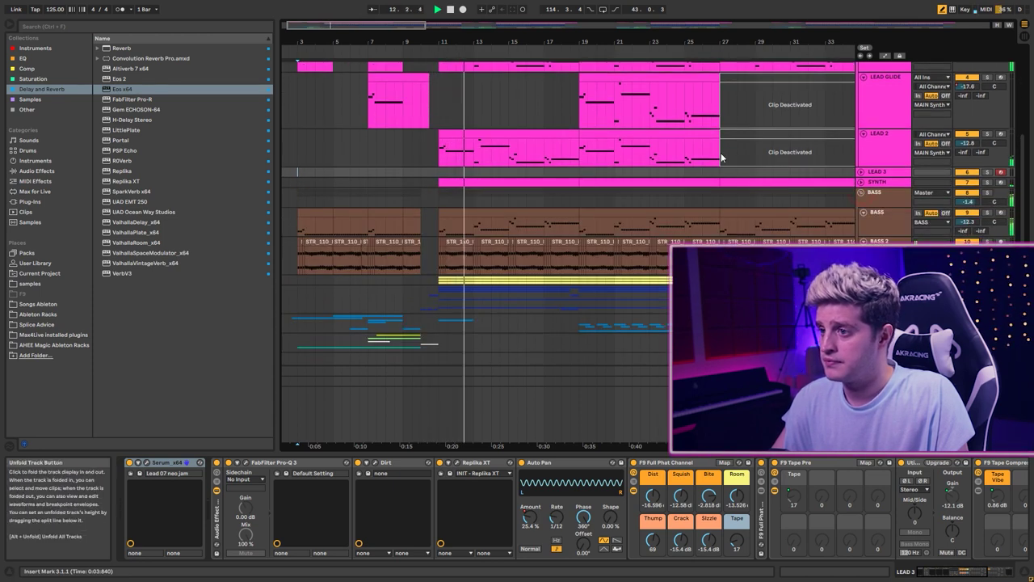
{"action": "scroll", "coordinate": [712, 160], "scroll_direction": "down", "scroll_amount": 3}
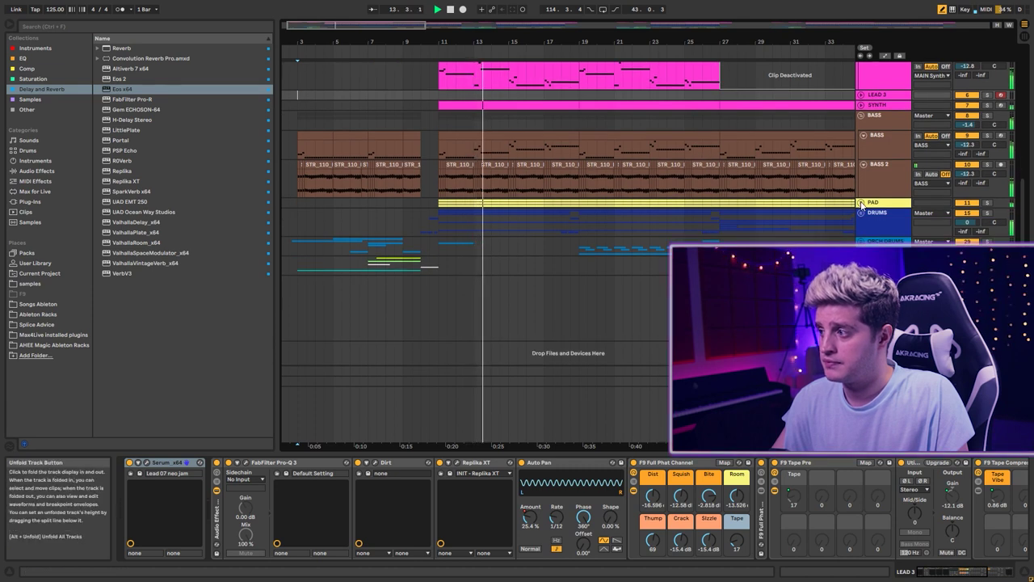
{"action": "left_click", "coordinate": [861, 202]}
Step: Scroll through the unfolded tracks, then collapse all group tracks at once
{"action": "scroll", "coordinate": [771, 145], "scroll_direction": "down", "scroll_amount": 2}
{"action": "scroll", "coordinate": [685, 115], "scroll_direction": "down", "scroll_amount": 3}
{"action": "scroll", "coordinate": [685, 114], "scroll_direction": "down", "scroll_amount": 3}
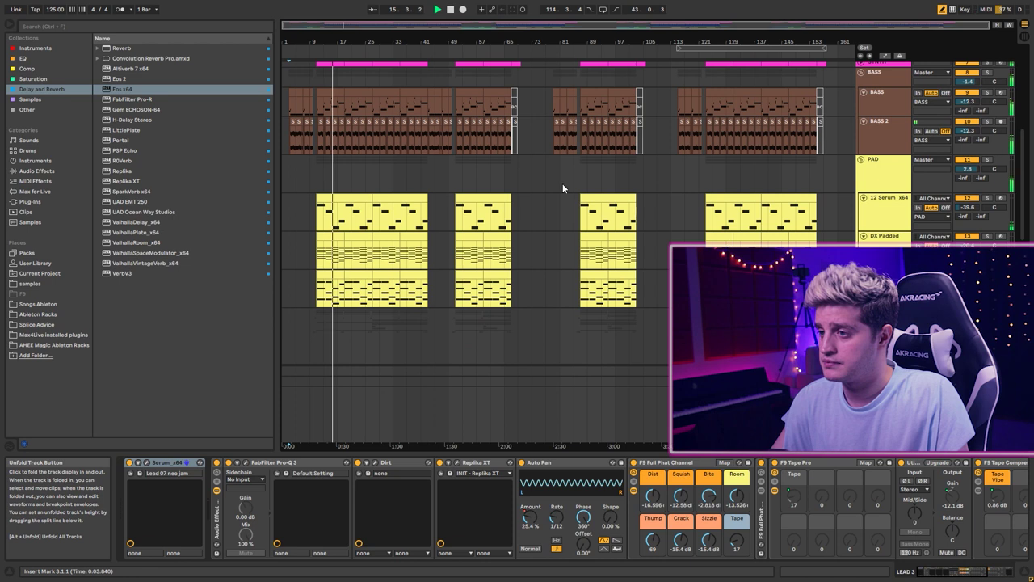
{"action": "scroll", "coordinate": [558, 182], "scroll_direction": "down", "scroll_amount": 10}
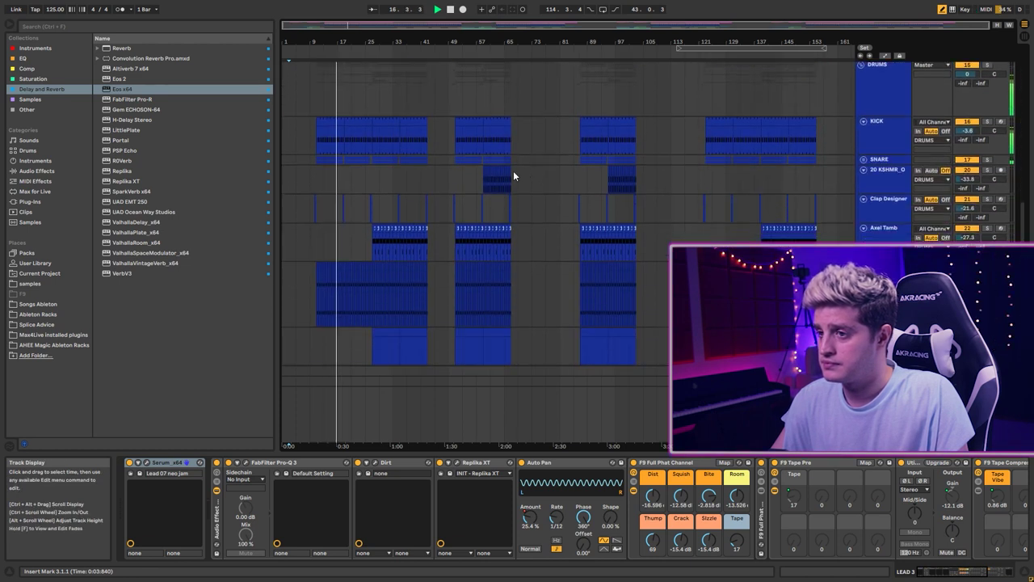
{"action": "scroll", "coordinate": [513, 175], "scroll_direction": "down", "scroll_amount": 4}
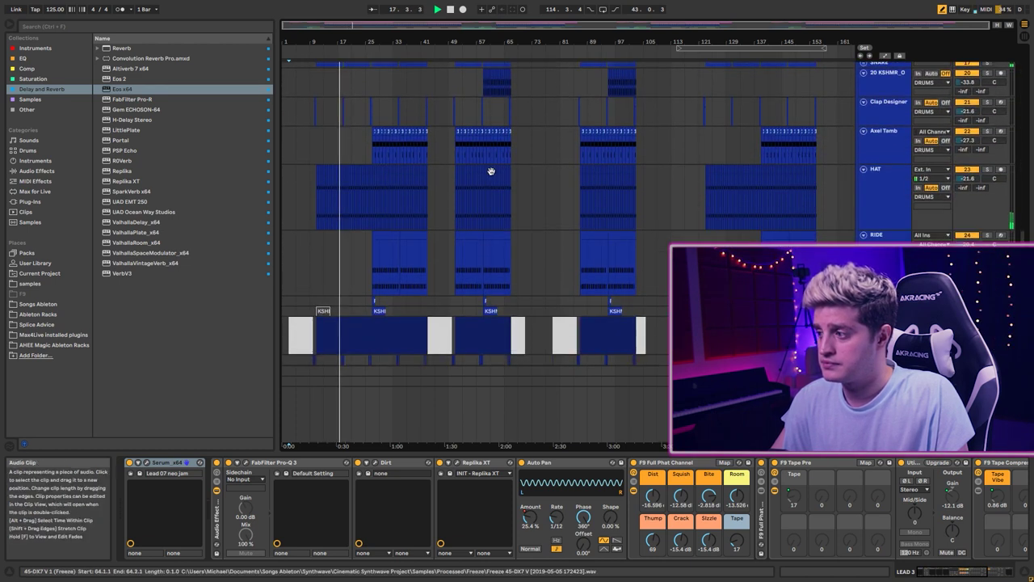
{"action": "scroll", "coordinate": [485, 171], "scroll_direction": "down", "scroll_amount": 6}
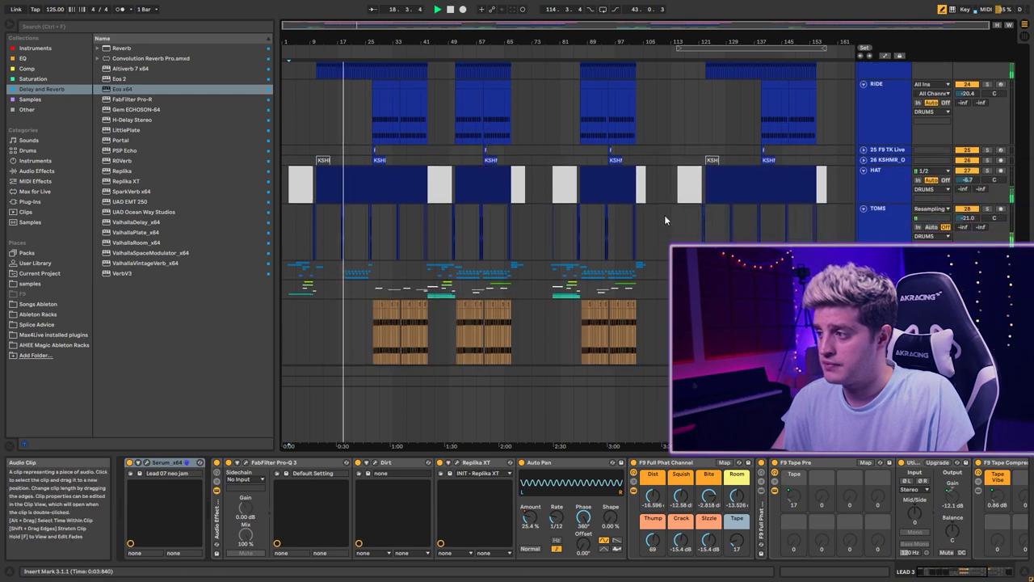
{"action": "scroll", "coordinate": [678, 209], "scroll_direction": "down", "scroll_amount": 10}
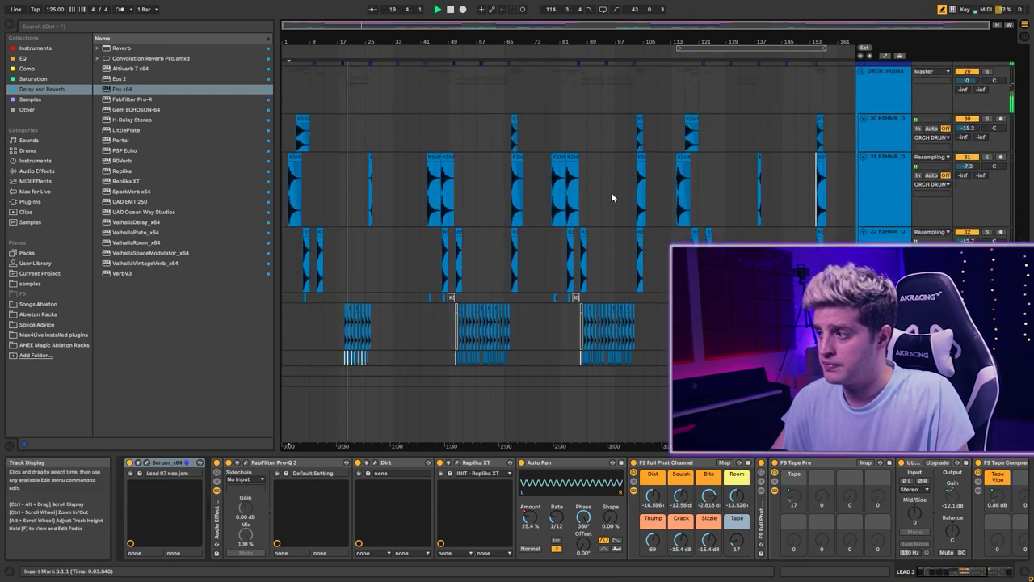
{"action": "scroll", "coordinate": [710, 215], "scroll_direction": "down", "scroll_amount": 8}
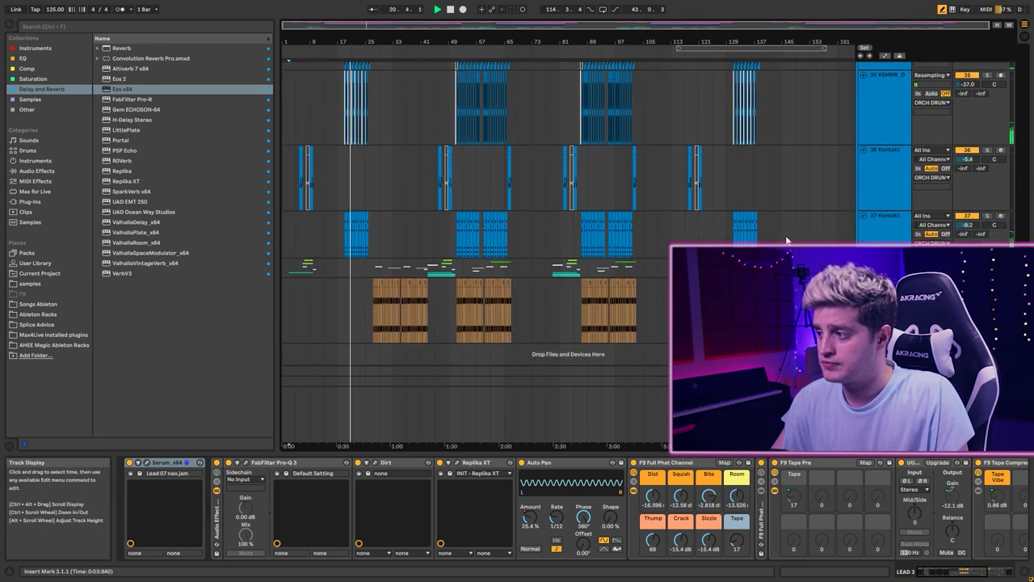
{"action": "scroll", "coordinate": [715, 222], "scroll_direction": "down", "scroll_amount": 8}
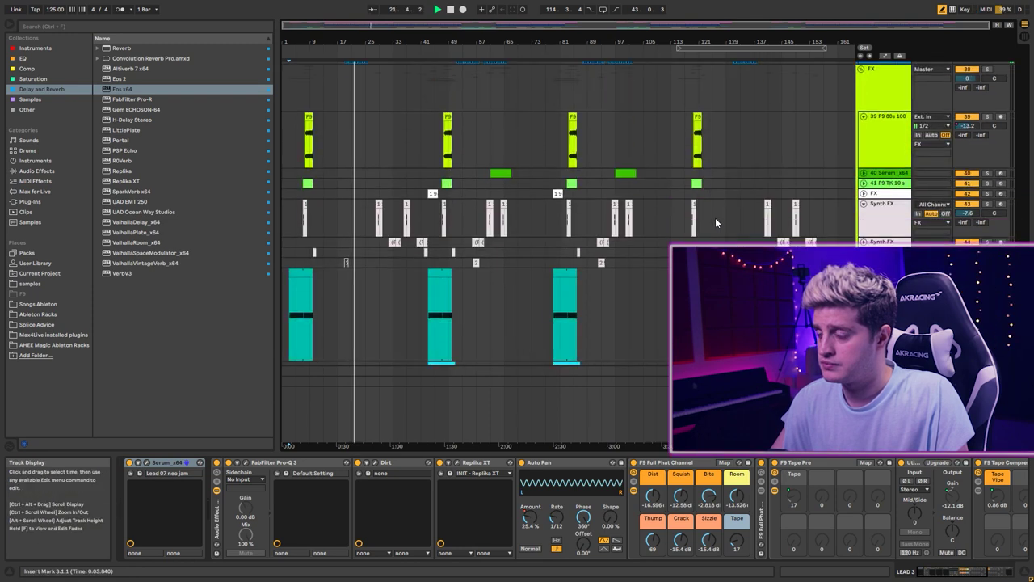
{"action": "scroll", "coordinate": [715, 217], "scroll_direction": "down", "scroll_amount": 5}
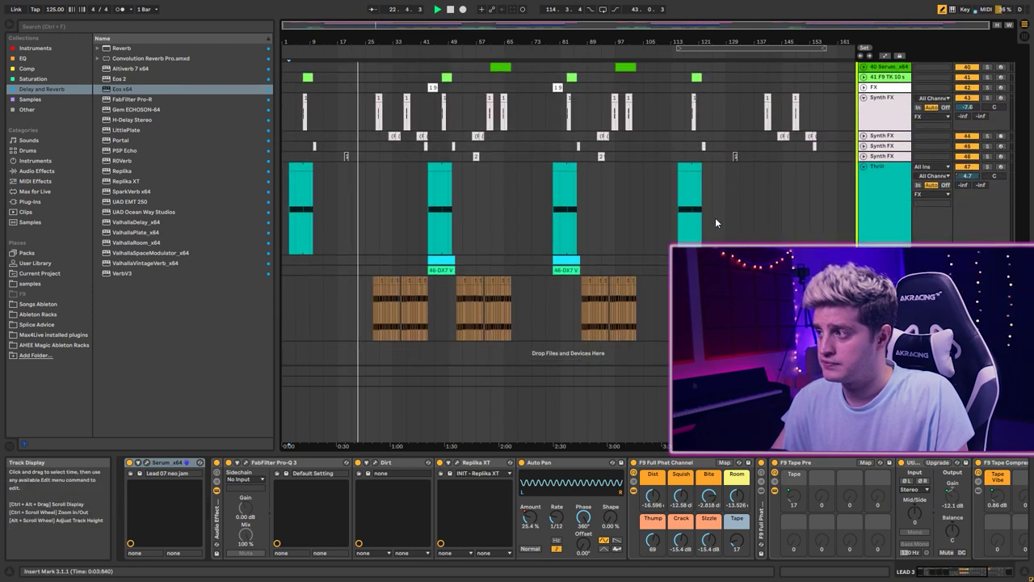
{"action": "scroll", "coordinate": [735, 230], "scroll_direction": "up", "scroll_amount": 6}
{"action": "scroll", "coordinate": [736, 231], "scroll_direction": "up", "scroll_amount": 10}
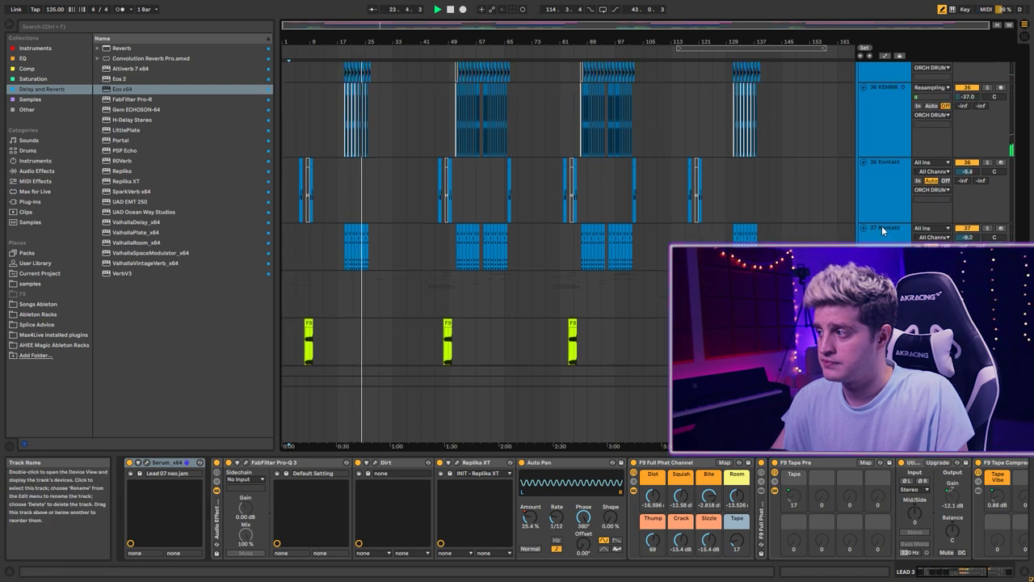
{"action": "scroll", "coordinate": [833, 84], "scroll_direction": "up", "scroll_amount": 10}
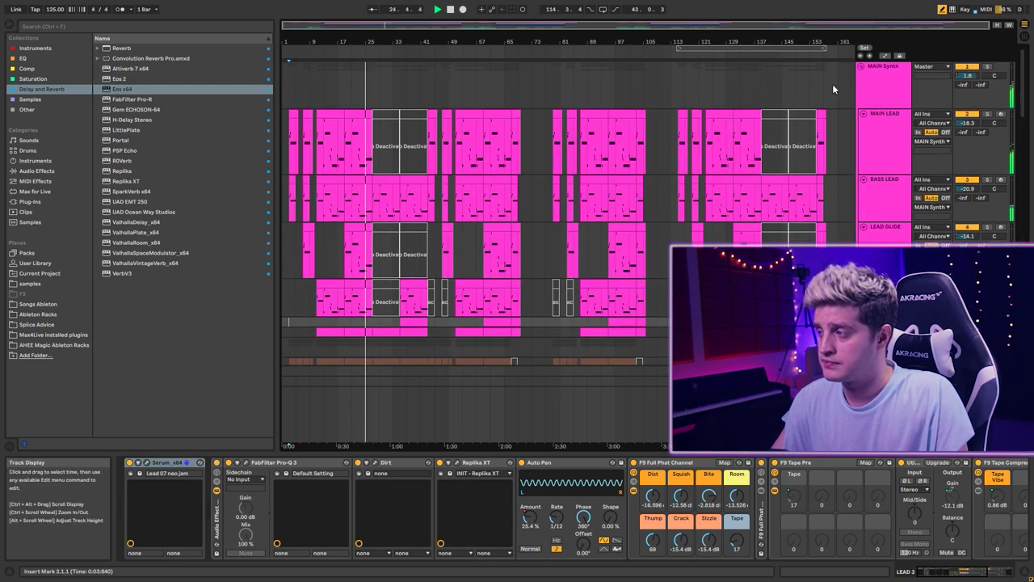
{"action": "left_click", "coordinate": [862, 68], "text": "alt"}
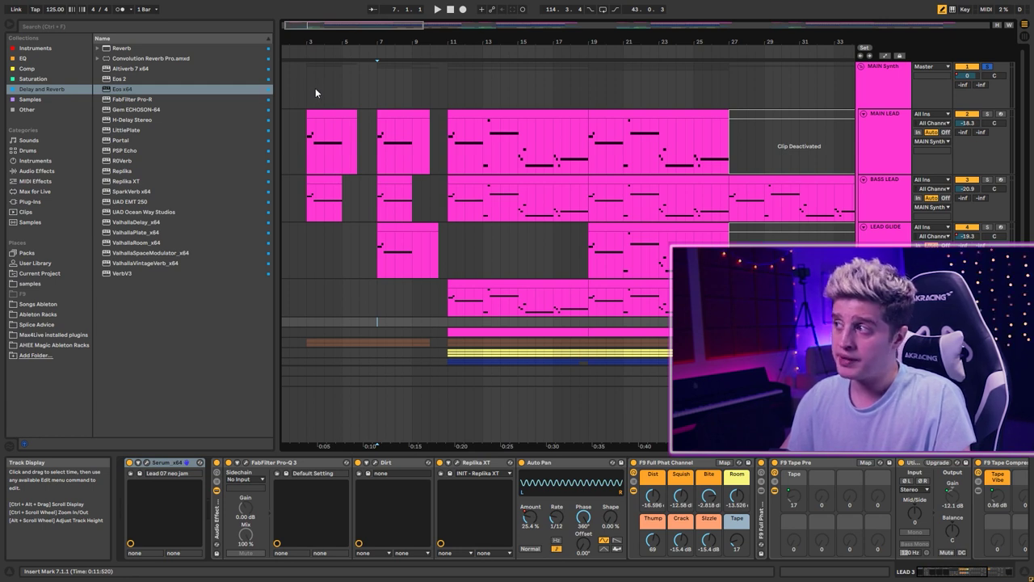
Step: Show the MAIN Synth devices and audition the arrangement from bar 3 and bar 7
{"action": "left_click", "coordinate": [312, 86]}
{"action": "key", "text": "space"}
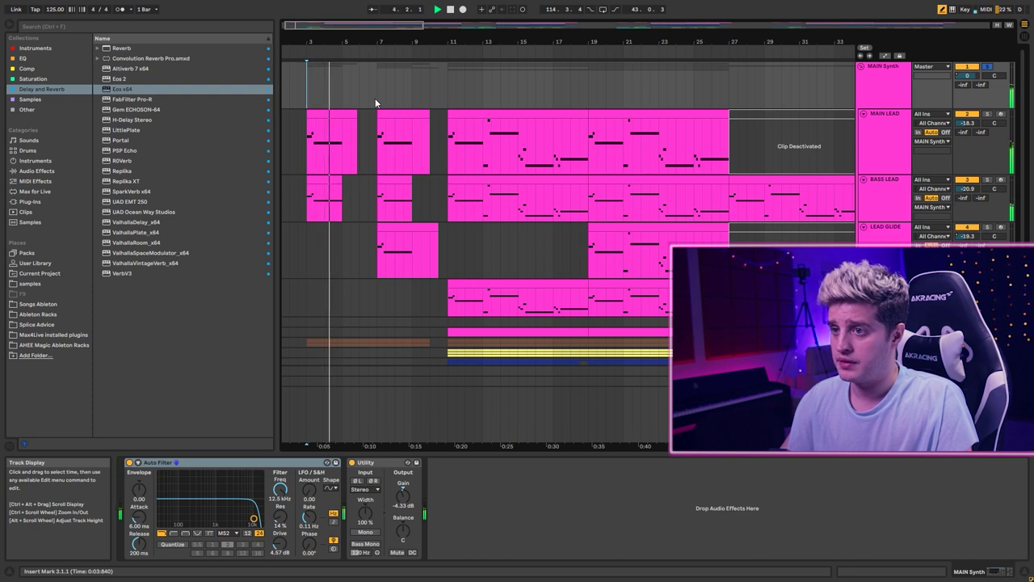
{"action": "scroll", "coordinate": [409, 85], "scroll_direction": "up", "scroll_amount": 3, "text": "ctrl"}
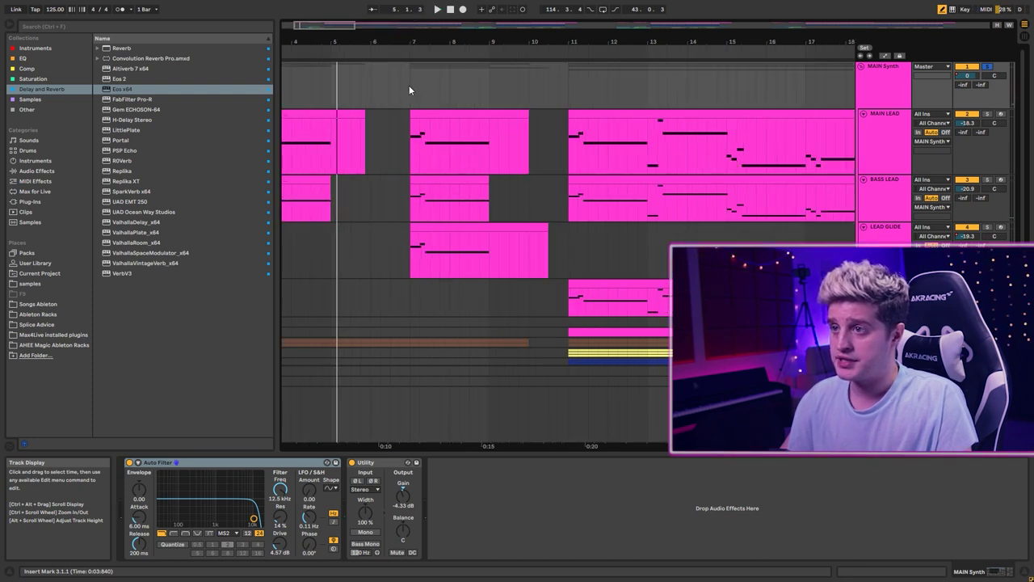
{"action": "key", "text": "space"}
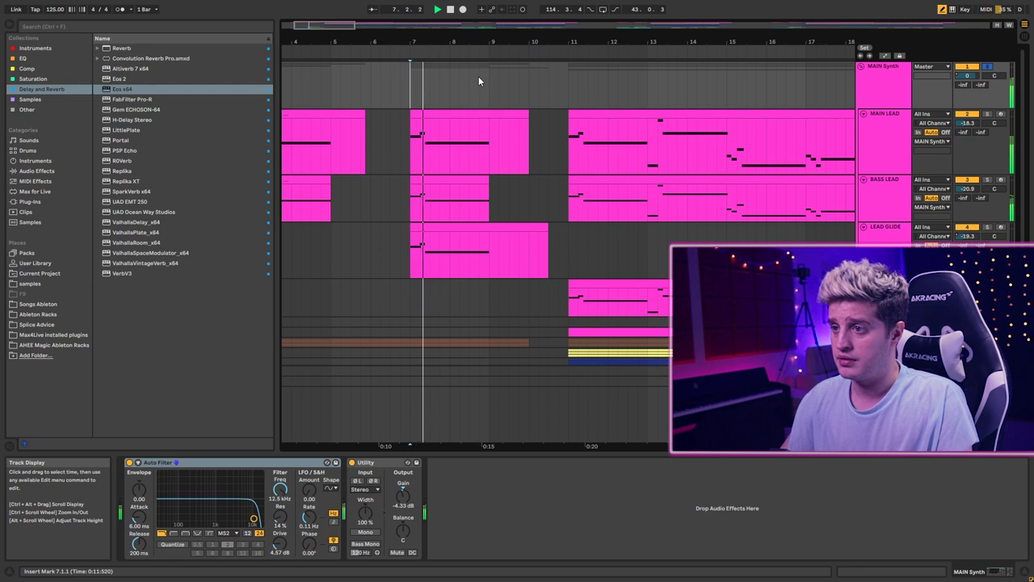
{"action": "scroll", "coordinate": [479, 74], "scroll_direction": "down", "scroll_amount": 3, "text": "ctrl"}
{"action": "scroll", "coordinate": [480, 74], "scroll_direction": "up", "scroll_amount": 3, "text": "ctrl"}
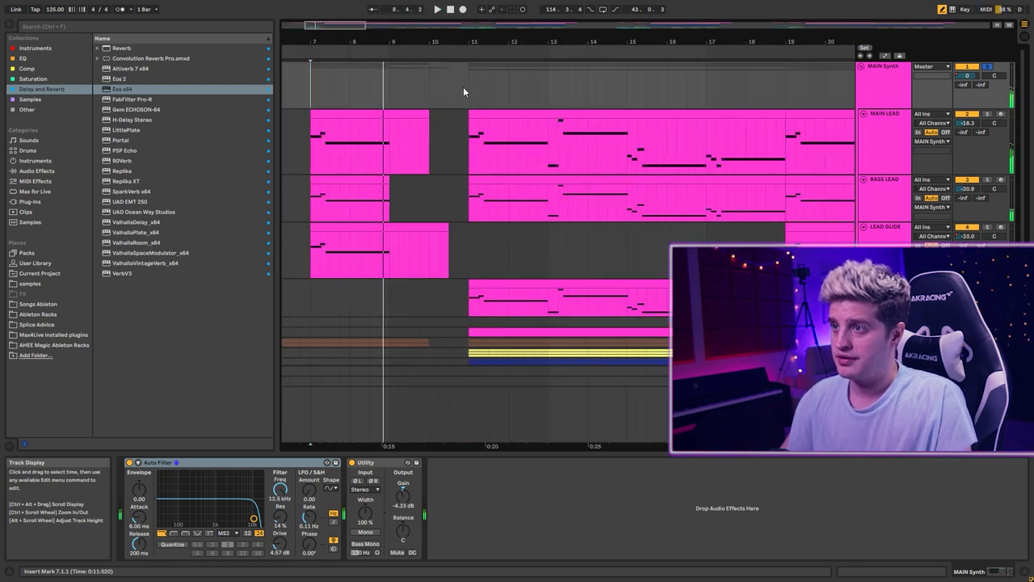
Step: Replay from bar 11, then stop and move the start point back to bar 3
{"action": "key", "text": "space"}
{"action": "left_click", "coordinate": [469, 81]}
{"action": "scroll", "coordinate": [479, 76], "scroll_direction": "down", "scroll_amount": 3, "text": "ctrl"}
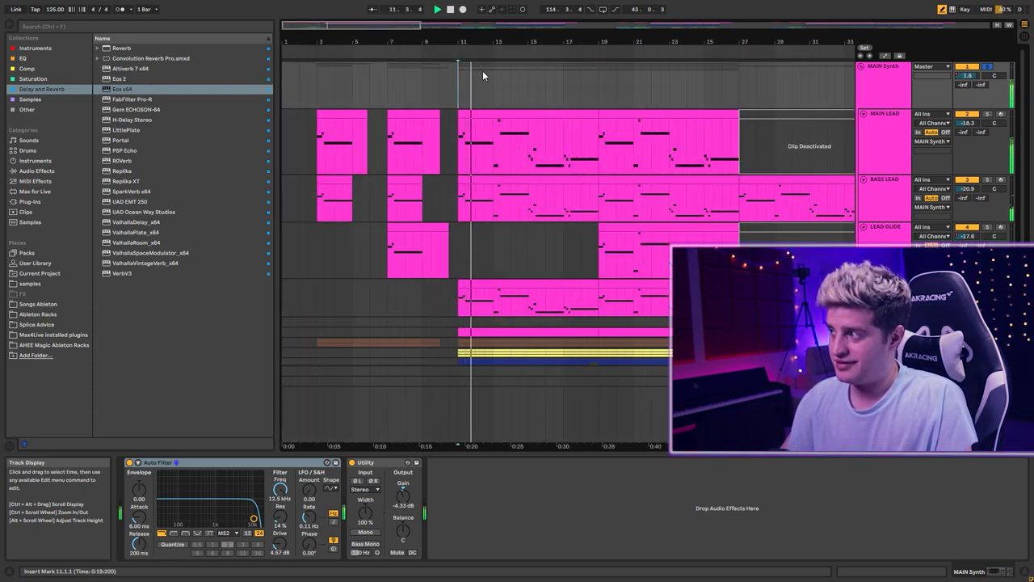
{"action": "key", "text": "space"}
{"action": "left_click", "coordinate": [313, 94]}
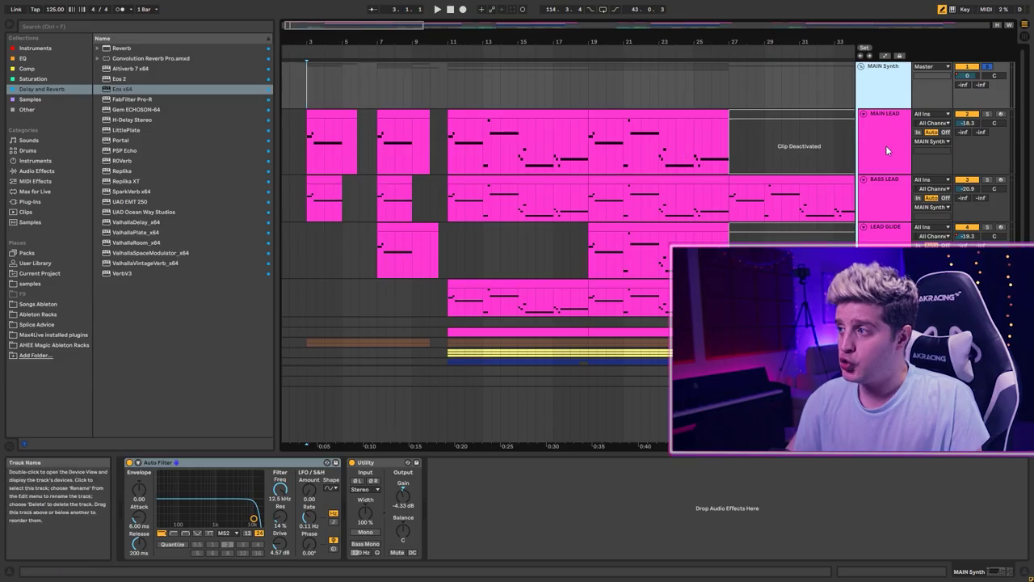
Step: Select and solo MAIN LEAD, and inspect its Decapitator plug-in window
{"action": "left_click", "coordinate": [886, 146]}
{"action": "left_click", "coordinate": [304, 149]}
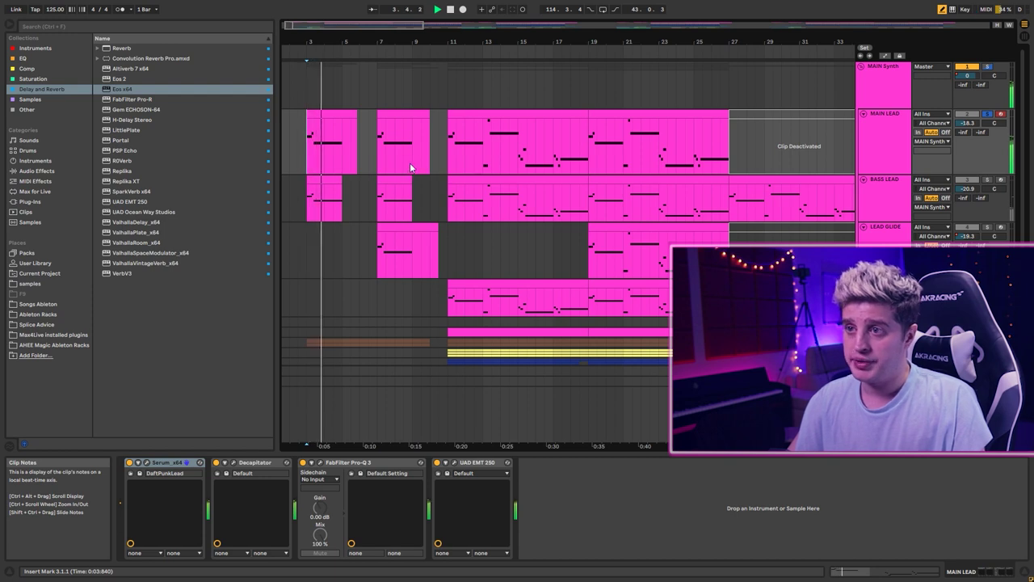
{"action": "left_click", "coordinate": [234, 463]}
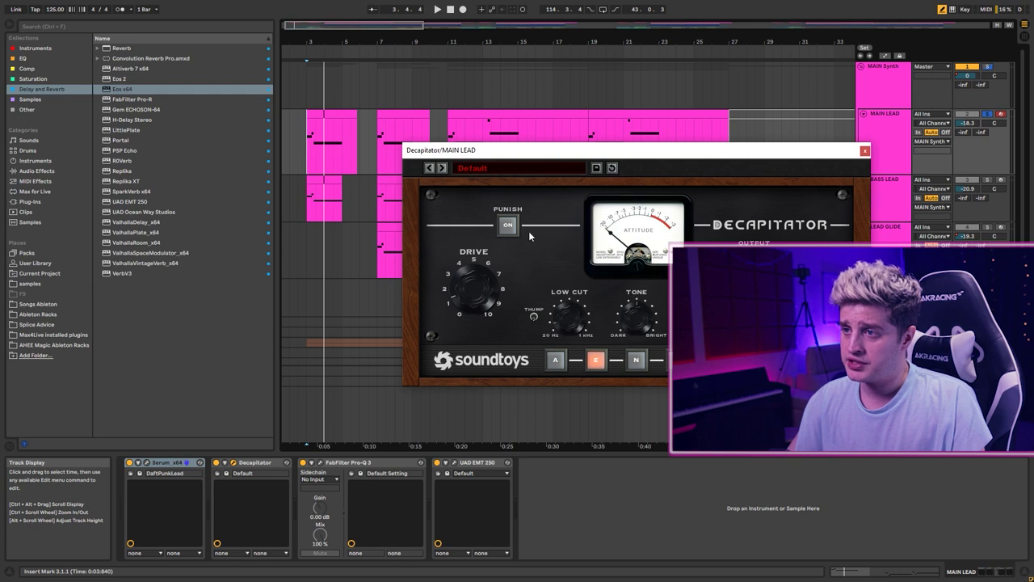
{"action": "left_click", "coordinate": [864, 152]}
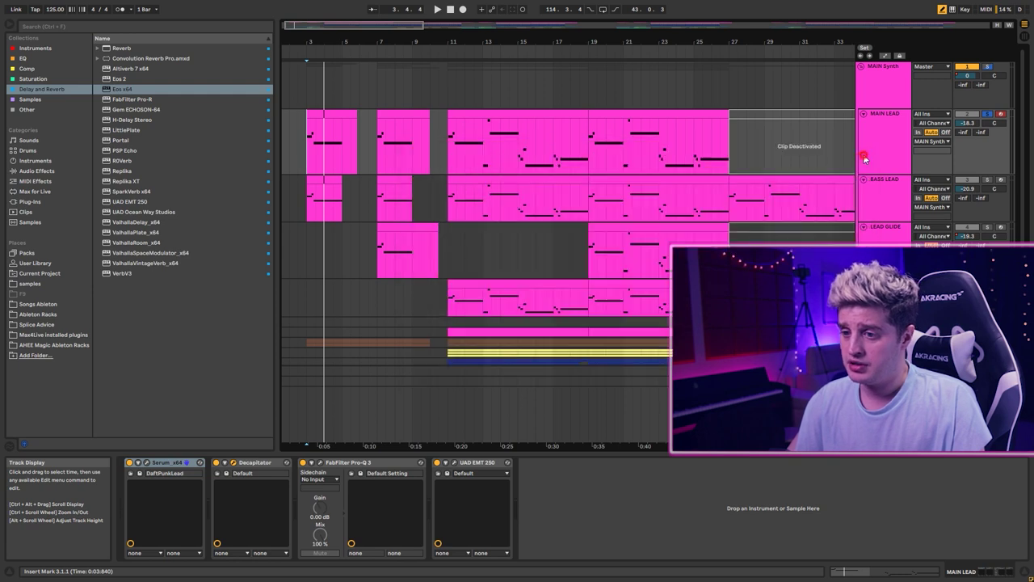
Step: Inspect and reposition the Pro-Q 3 window, then close it and open UAD EMT 250
{"action": "left_click", "coordinate": [320, 463]}
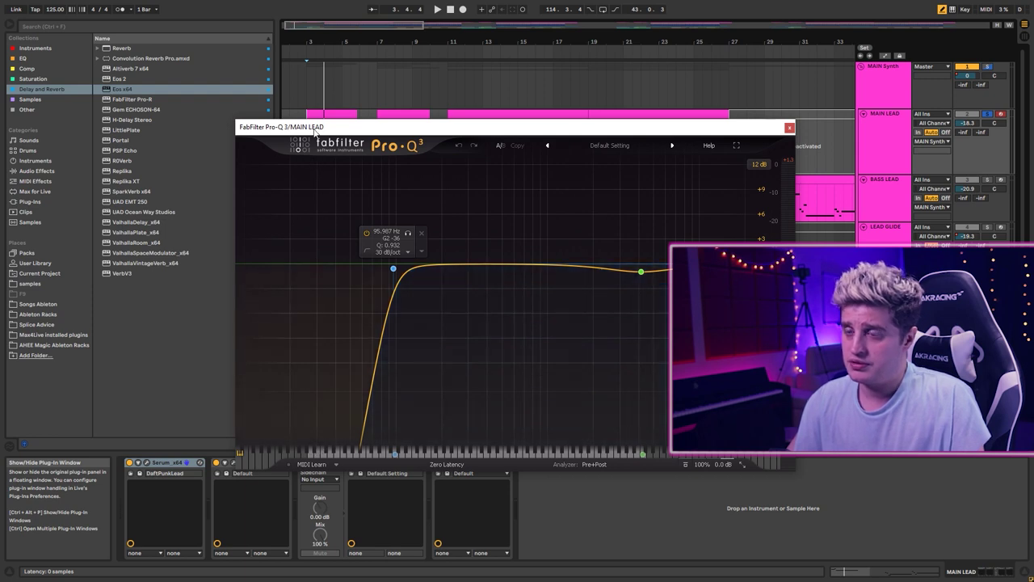
{"action": "left_click_drag", "start_coordinate": [317, 130], "coordinate": [399, 76]}
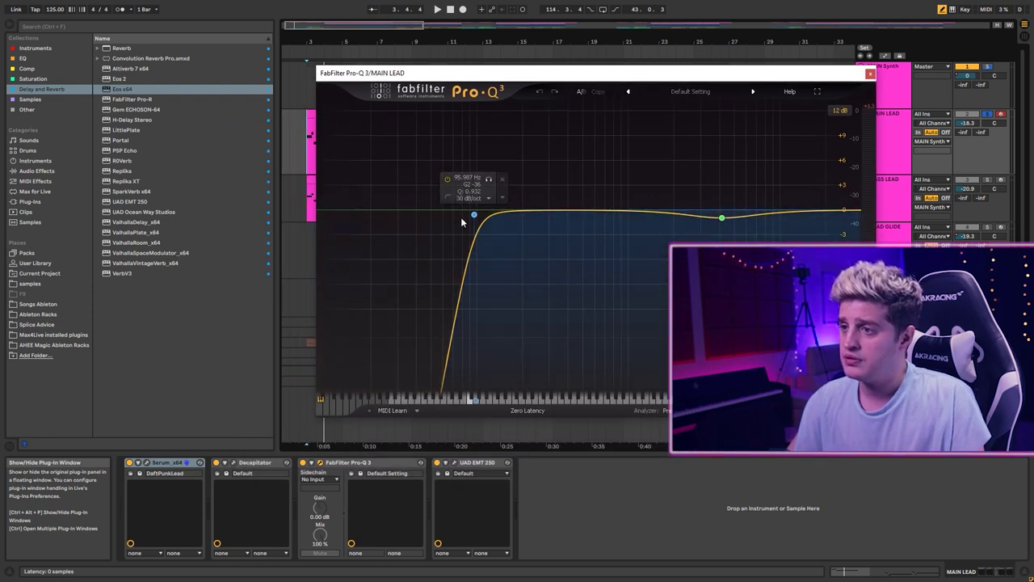
{"action": "left_click", "coordinate": [454, 463]}
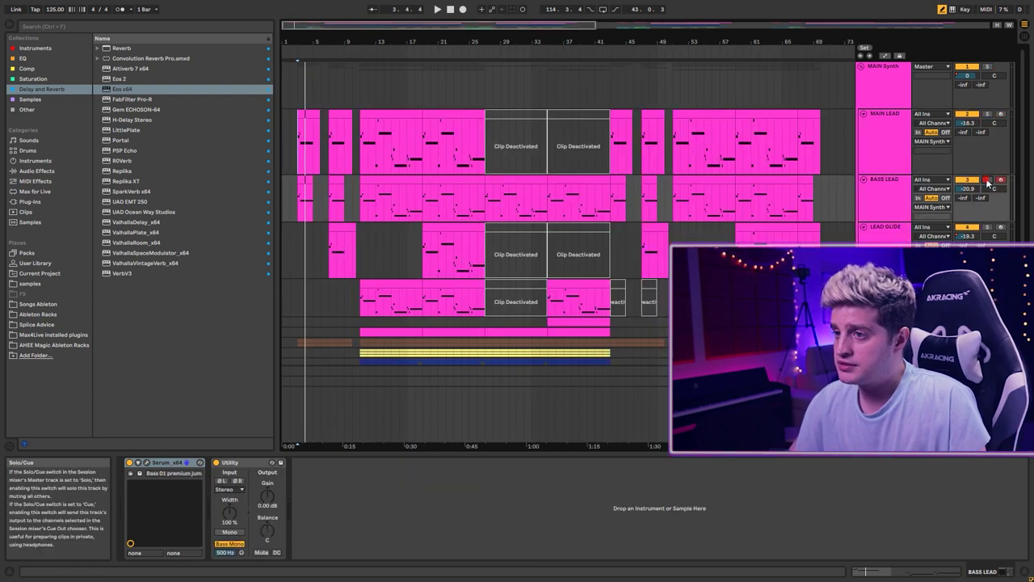
Step: Start playback and solo the BASS LEAD track
{"action": "key", "text": "space"}
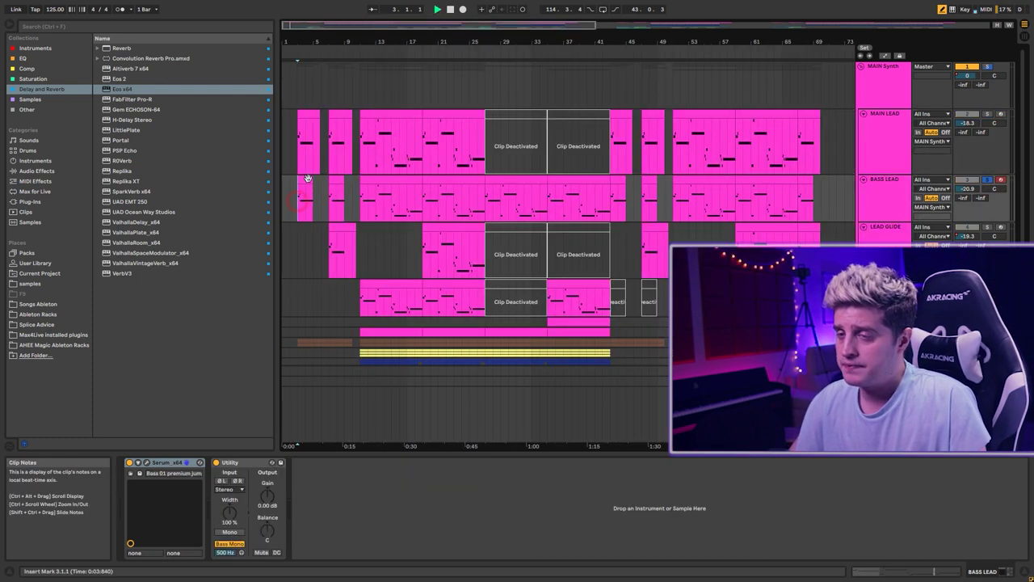
{"action": "scroll", "coordinate": [290, 76], "scroll_direction": "up", "scroll_amount": 5}
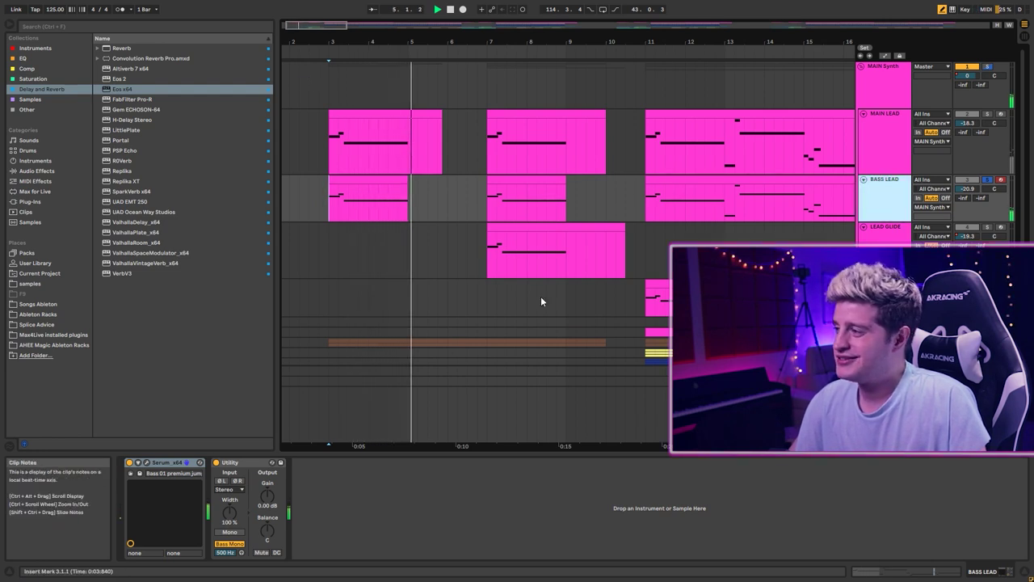
{"action": "left_click", "coordinate": [987, 180]}
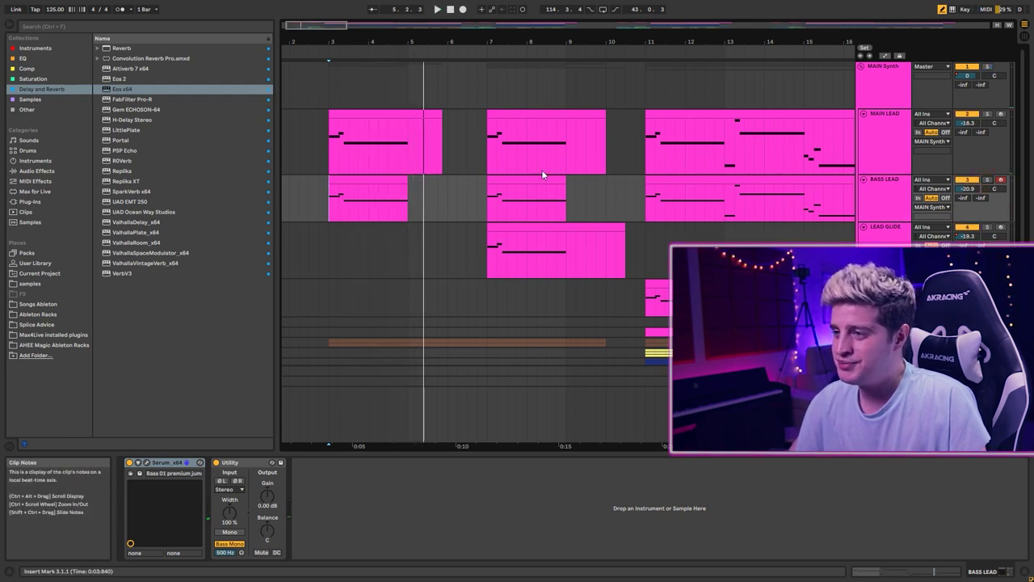
Step: Select LEAD GLIDE and open its Serum editor, repositioning the window
{"action": "scroll", "coordinate": [501, 141], "scroll_direction": "left", "scroll_amount": 1}
{"action": "left_click", "coordinate": [490, 264]}
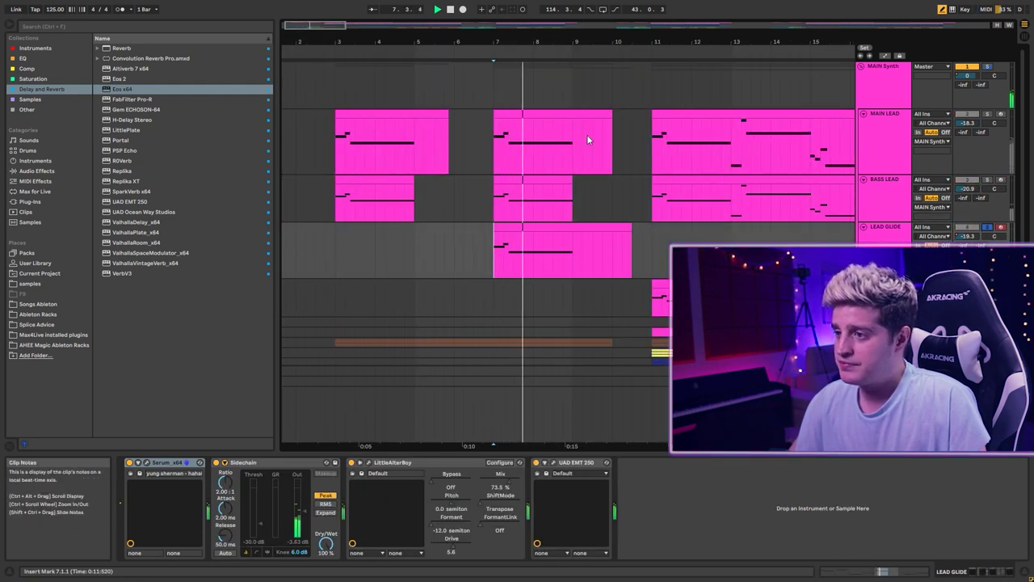
{"action": "left_click", "coordinate": [522, 216]}
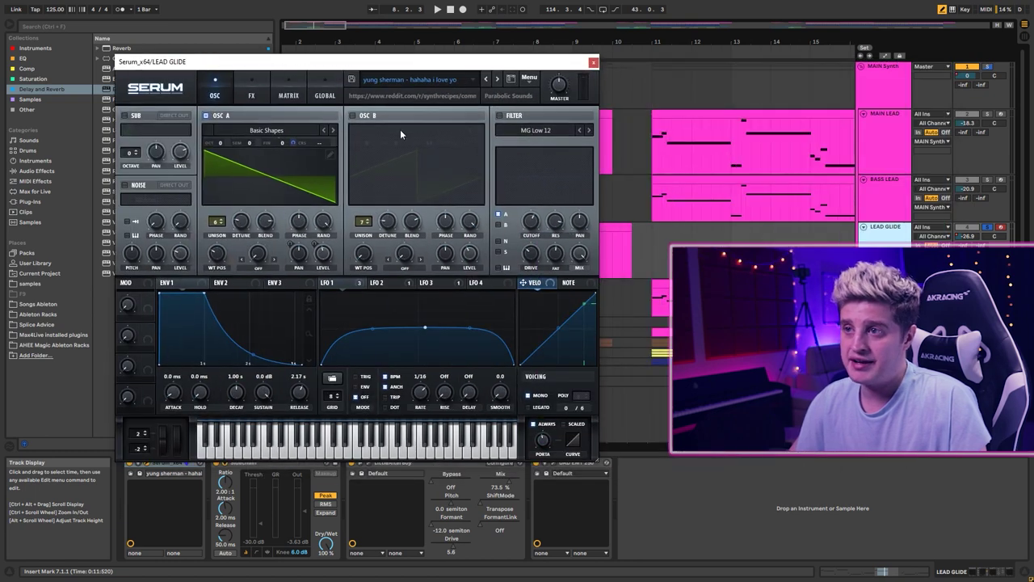
{"action": "left_click_drag", "start_coordinate": [443, 65], "coordinate": [500, 178]}
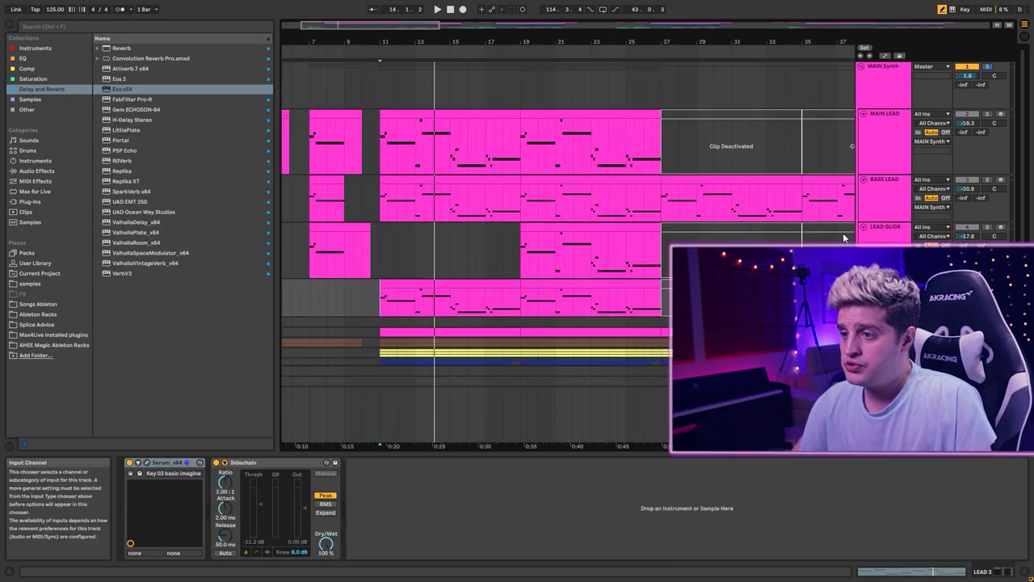
Step: Play from bar 11 and zoom out so bars 1 to 73 are in view
{"action": "scroll", "coordinate": [451, 311], "scroll_direction": "down", "scroll_amount": 1}
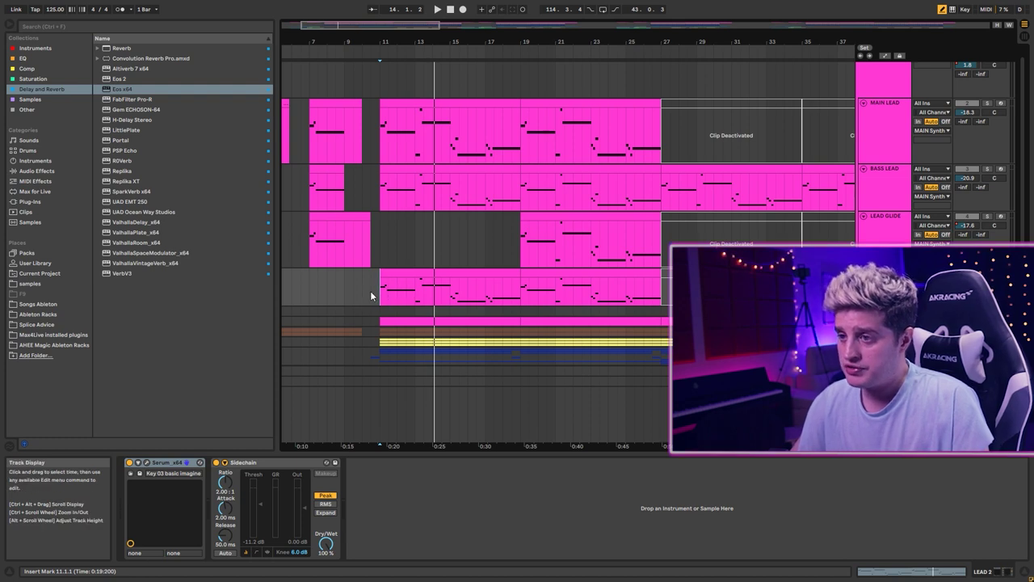
{"action": "key", "text": "space"}
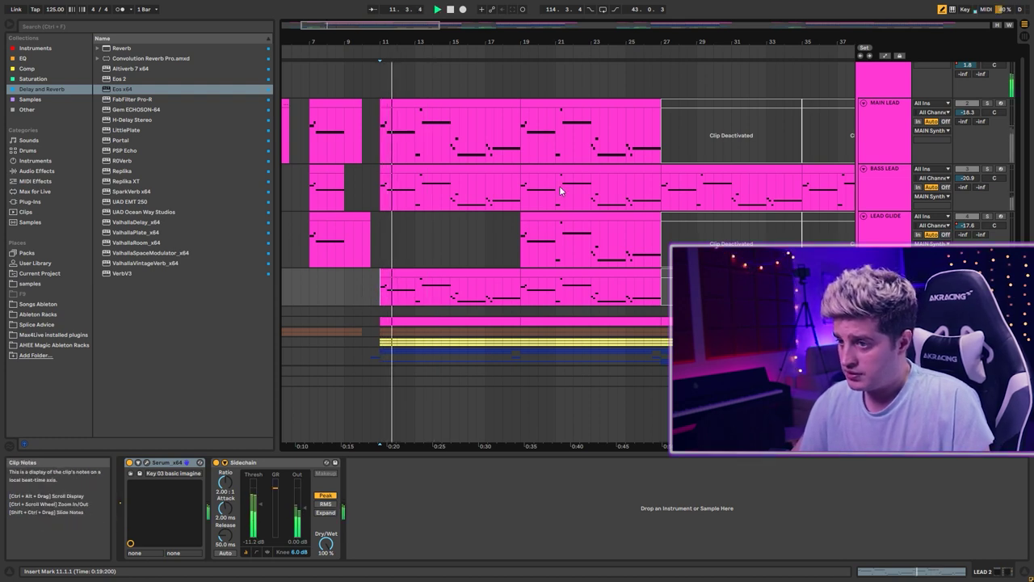
{"action": "key", "text": "minus"}
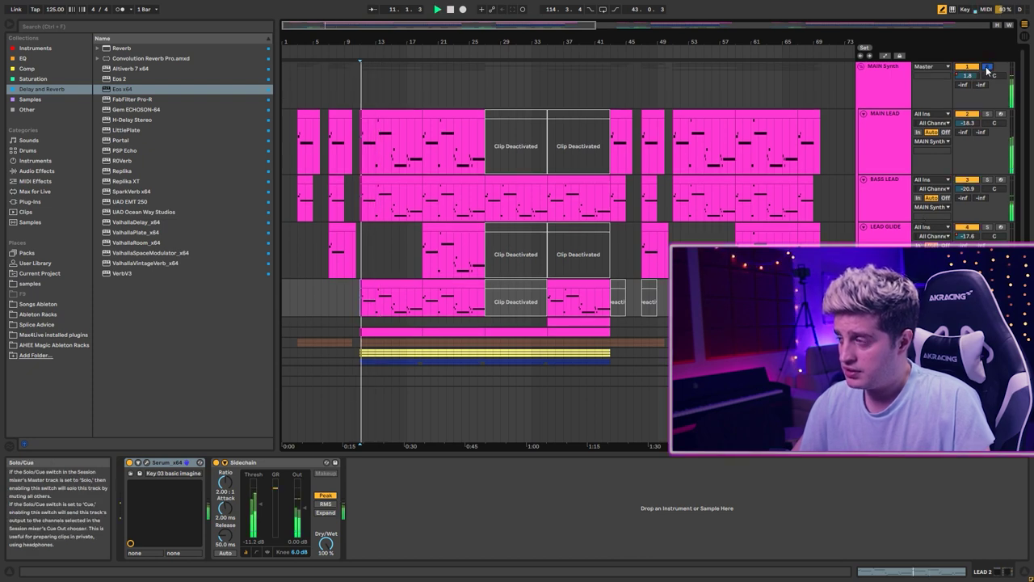
{"action": "scroll", "coordinate": [913, 97], "scroll_direction": "down", "scroll_amount": 3}
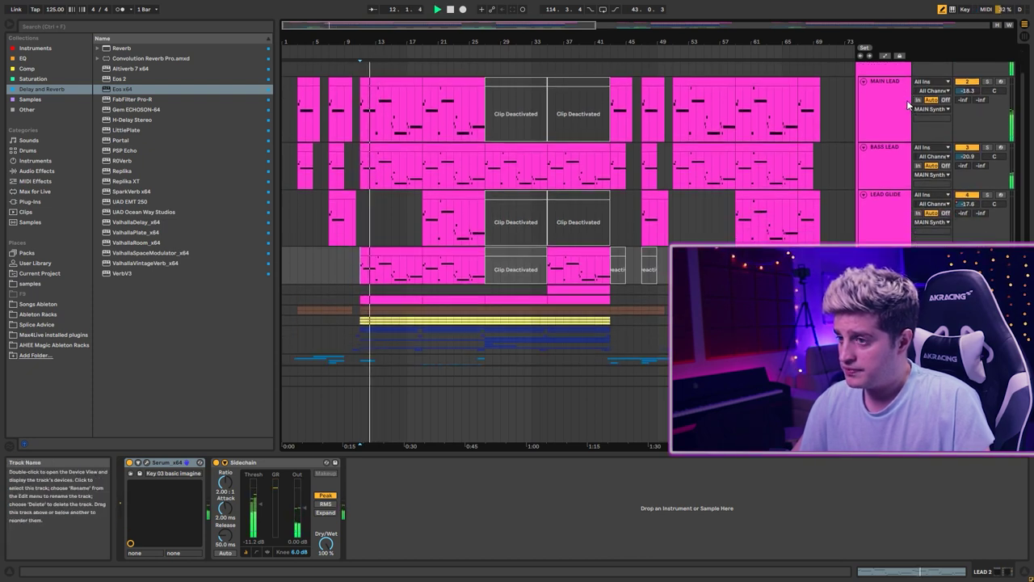
{"action": "scroll", "coordinate": [905, 113], "scroll_direction": "up", "scroll_amount": 3}
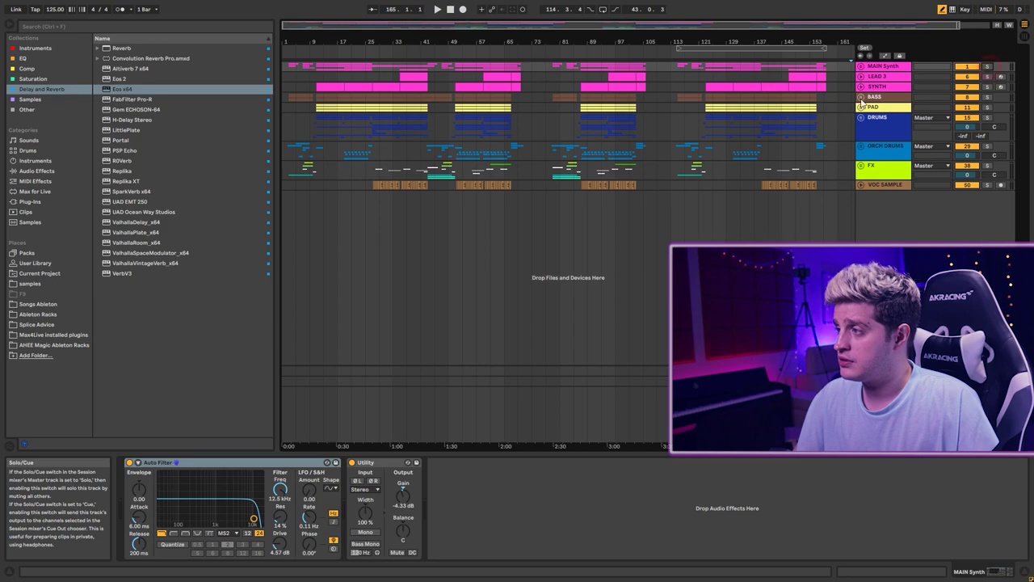
Step: Unfold the BASS group, open LFOTool, and reveal the Sidechain compressor's input settings
{"action": "left_click", "coordinate": [876, 97]}
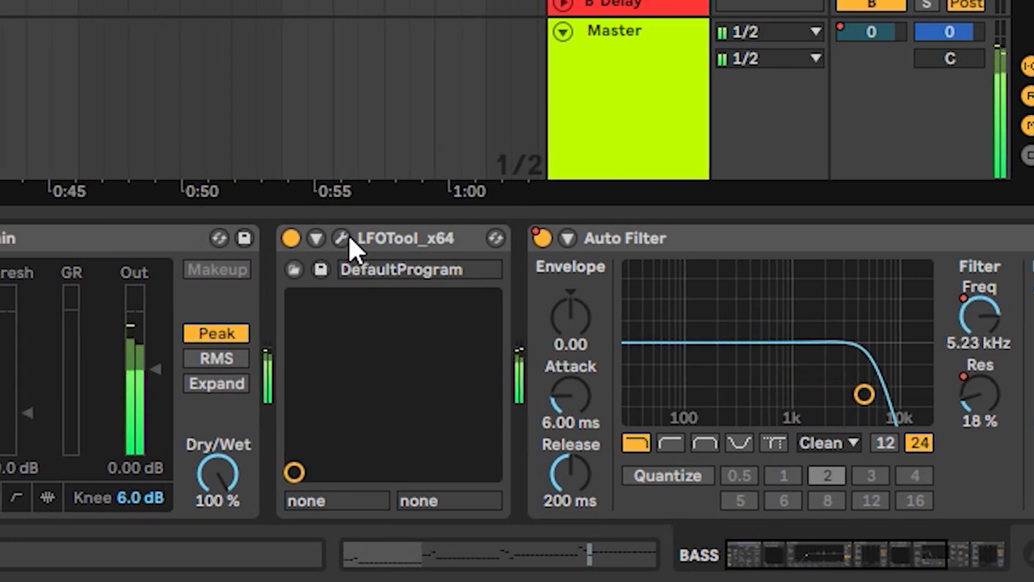
{"action": "left_click", "coordinate": [314, 238]}
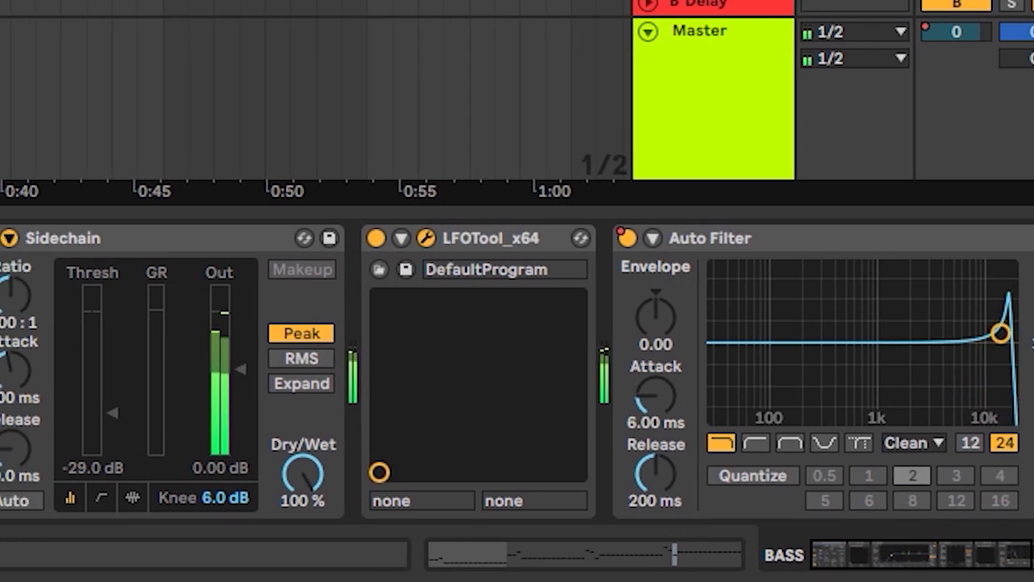
{"action": "left_click", "coordinate": [109, 236]}
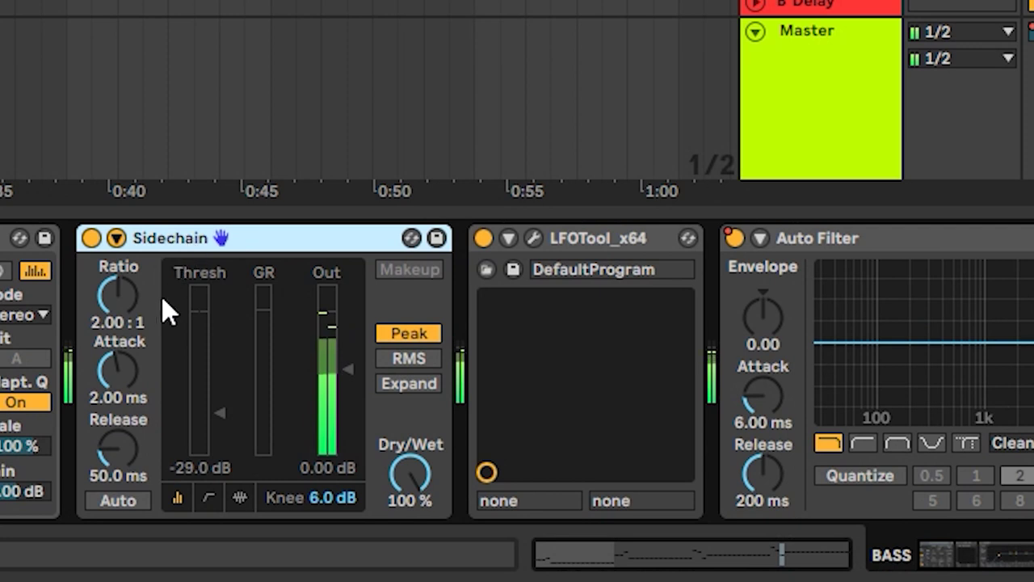
{"action": "left_click", "coordinate": [116, 237]}
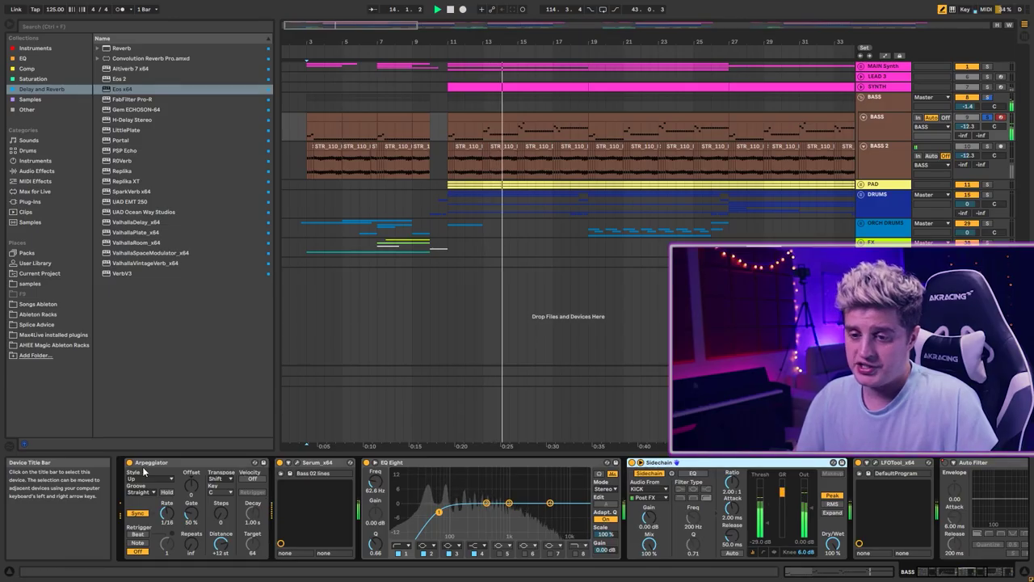
Step: Bypass the bass Arpeggiator, then switch it back on
{"action": "left_click", "coordinate": [130, 463]}
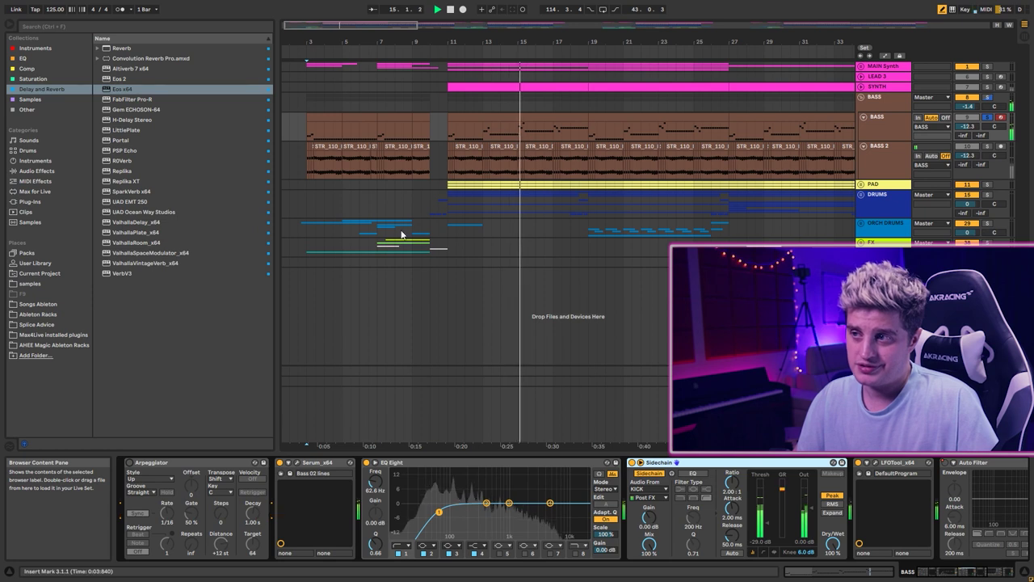
{"action": "scroll", "coordinate": [517, 117], "scroll_direction": "up", "scroll_amount": 5}
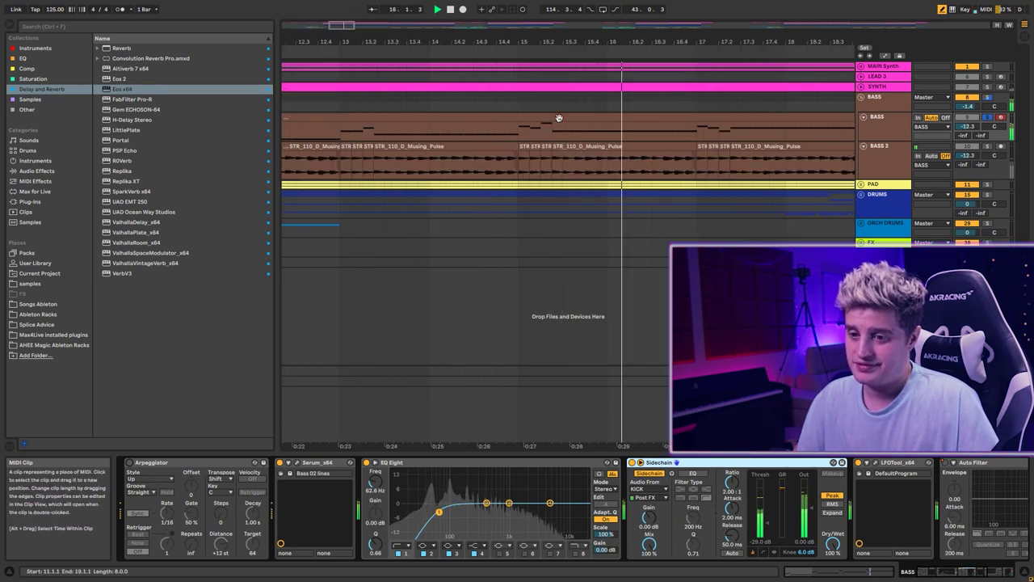
{"action": "scroll", "coordinate": [558, 118], "scroll_direction": "down", "scroll_amount": 3}
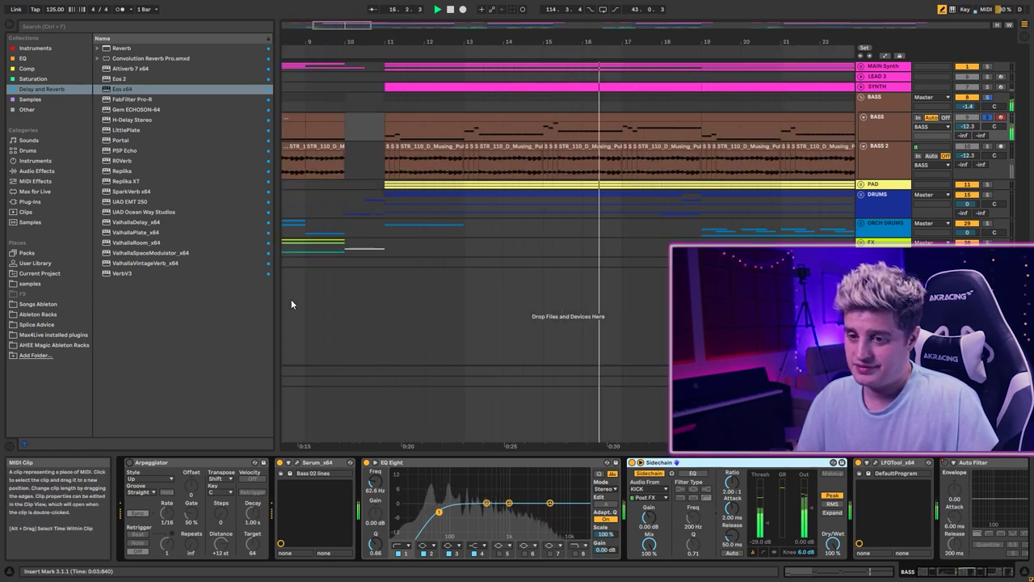
{"action": "left_click", "coordinate": [129, 463]}
{"action": "scroll", "coordinate": [491, 135], "scroll_direction": "down", "scroll_amount": 3}
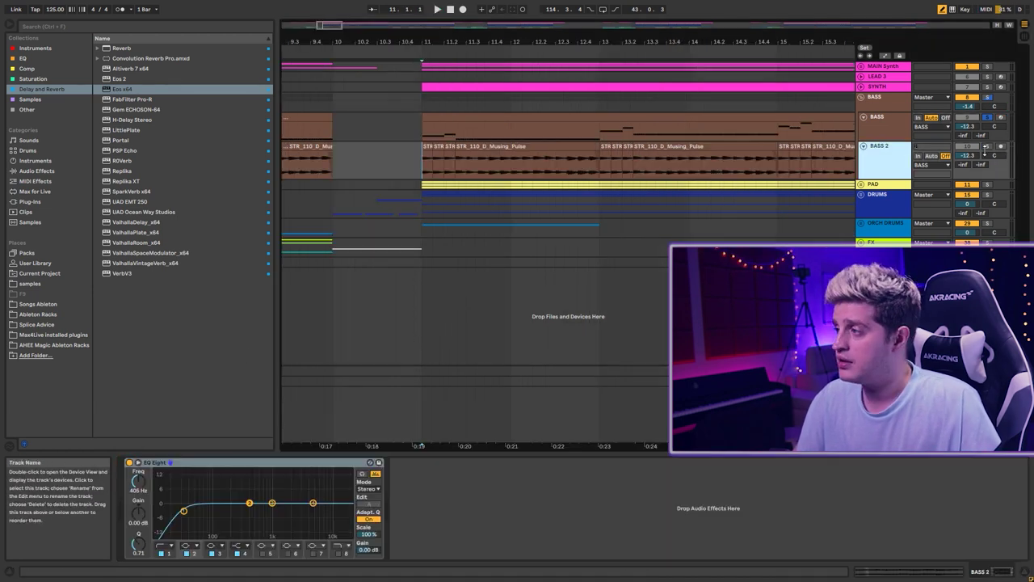
Step: Solo BASS 2 and play from inside its clip
{"action": "left_click", "coordinate": [988, 148]}
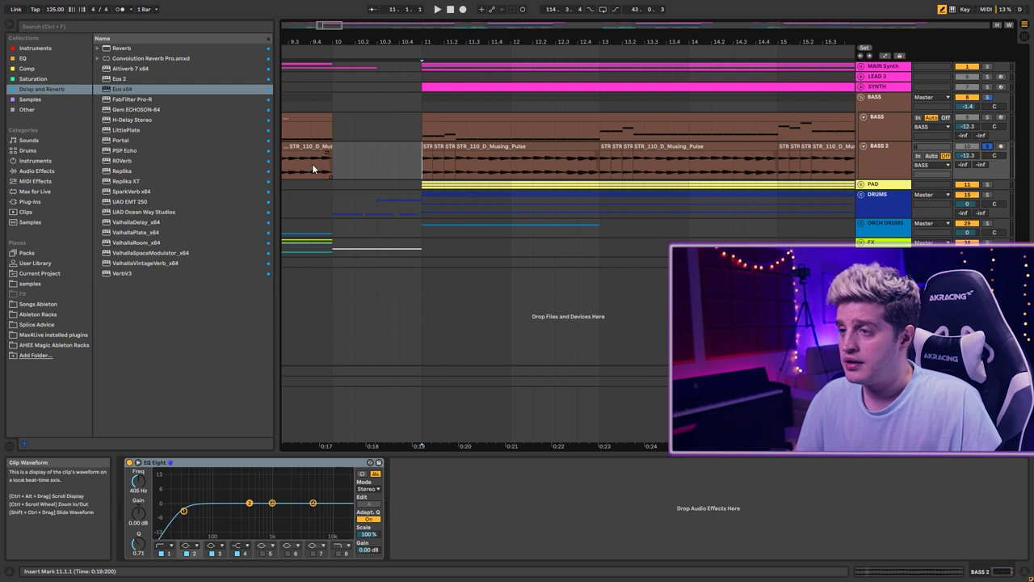
{"action": "scroll", "coordinate": [409, 120], "scroll_direction": "up", "scroll_amount": 5}
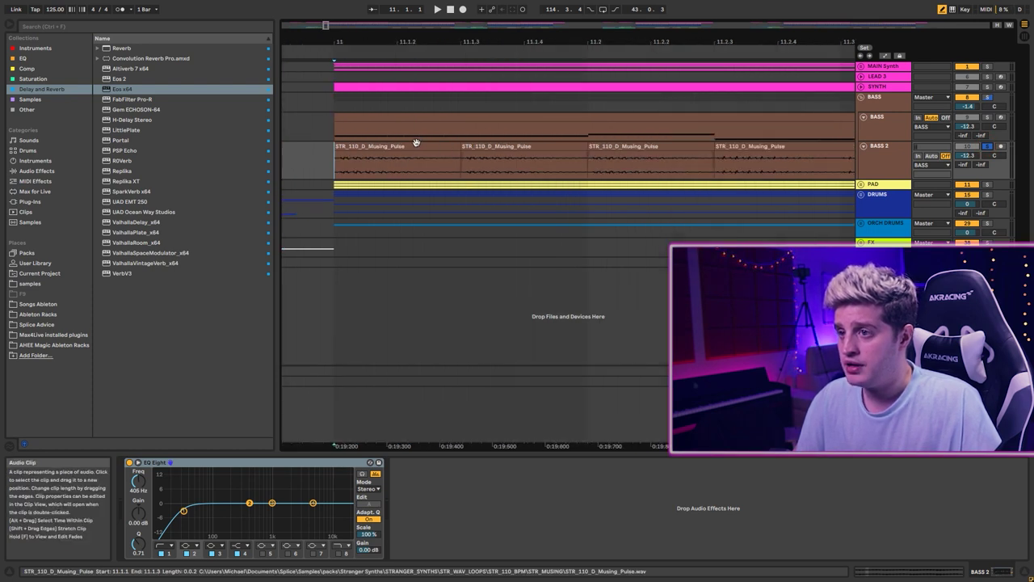
{"action": "left_click", "coordinate": [377, 162]}
{"action": "key", "text": "space"}
{"action": "scroll", "coordinate": [455, 97], "scroll_direction": "down", "scroll_amount": 5}
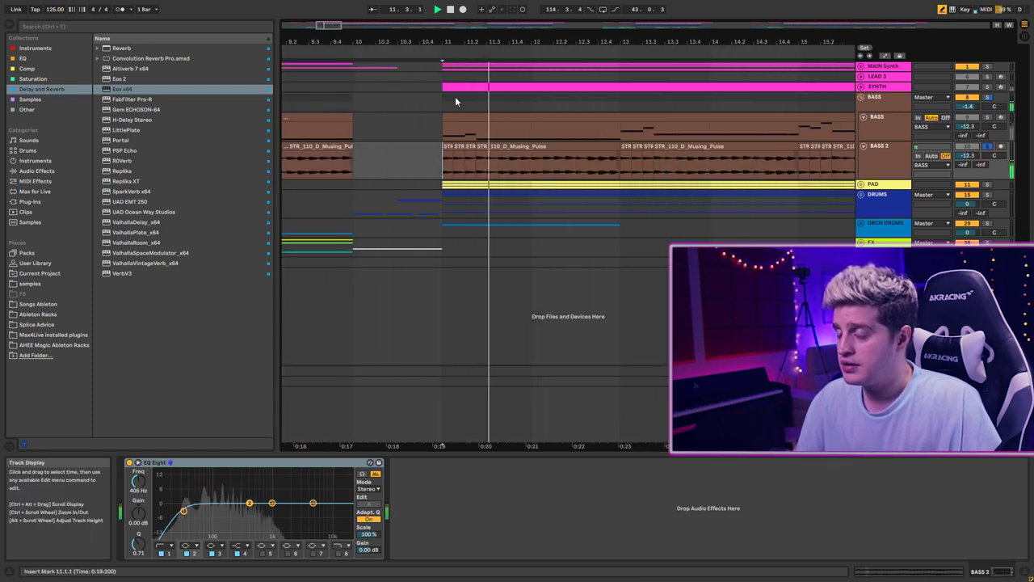
{"action": "scroll", "coordinate": [614, 120], "scroll_direction": "up", "scroll_amount": 2}
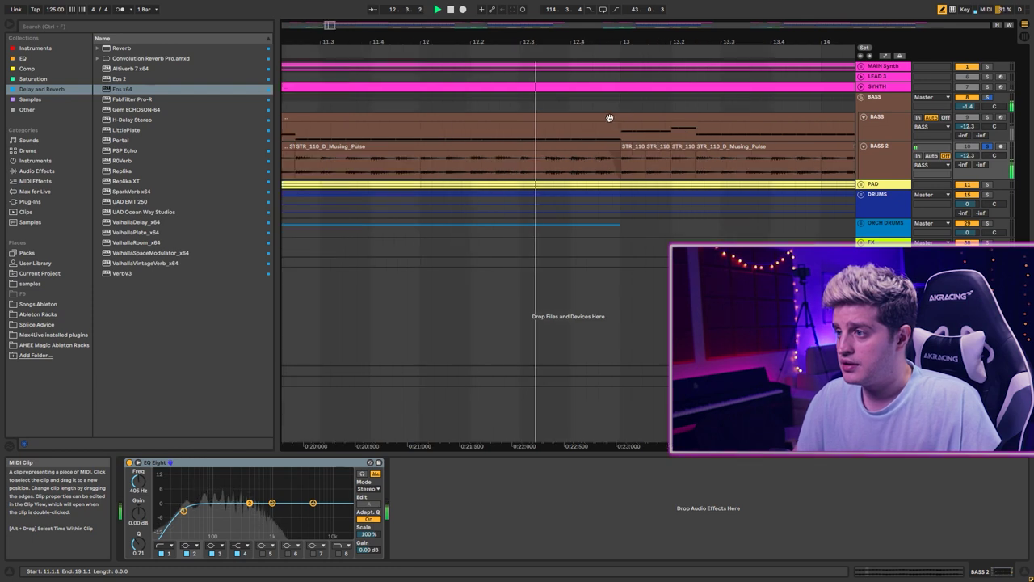
{"action": "scroll", "coordinate": [564, 161], "scroll_direction": "down", "scroll_amount": 3}
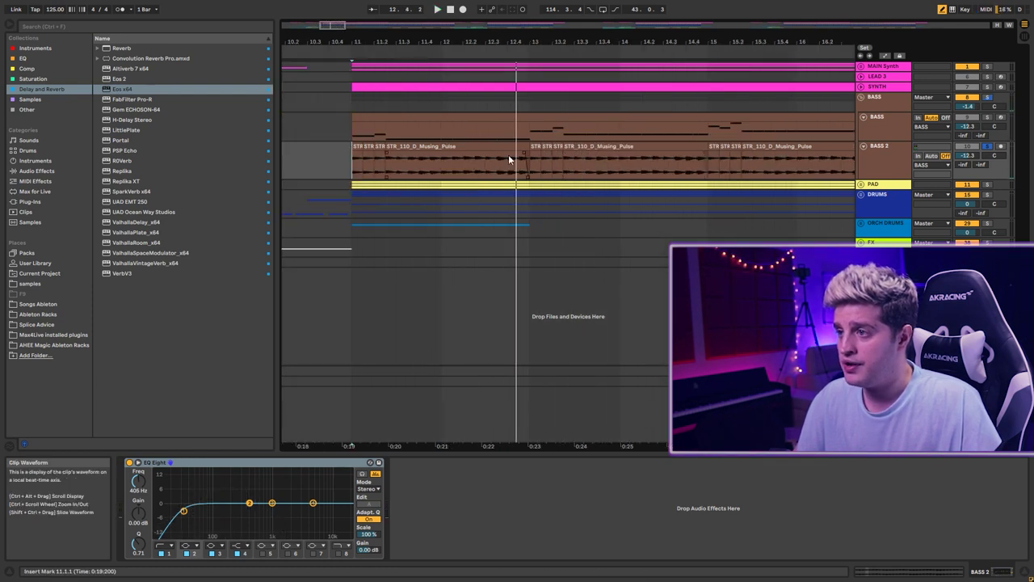
Step: View the BASS 2 clip settings (Transpose 5 st), then return to its device chain
{"action": "double_click", "coordinate": [534, 148]}
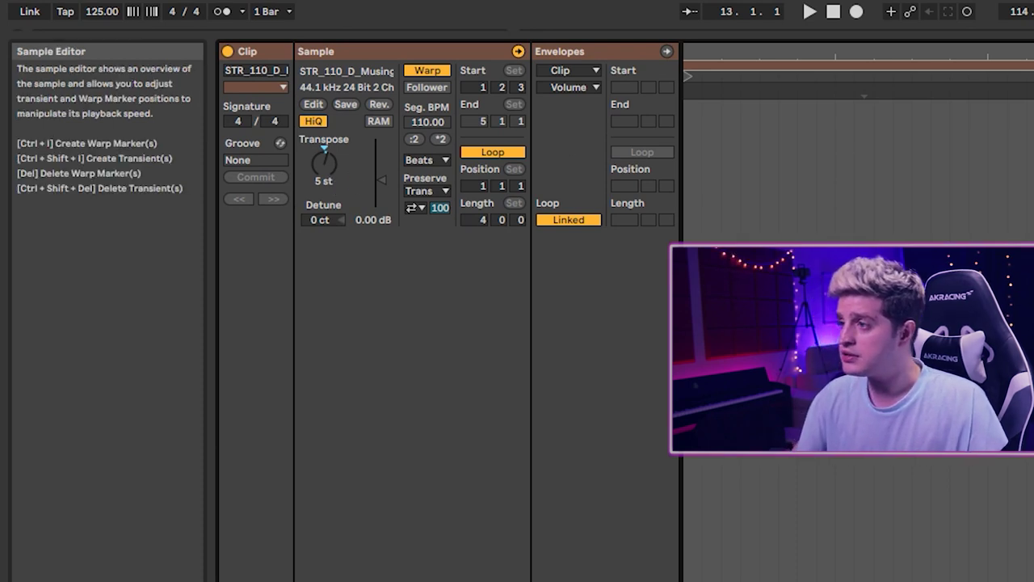
{"action": "key", "text": "shift+Tab"}
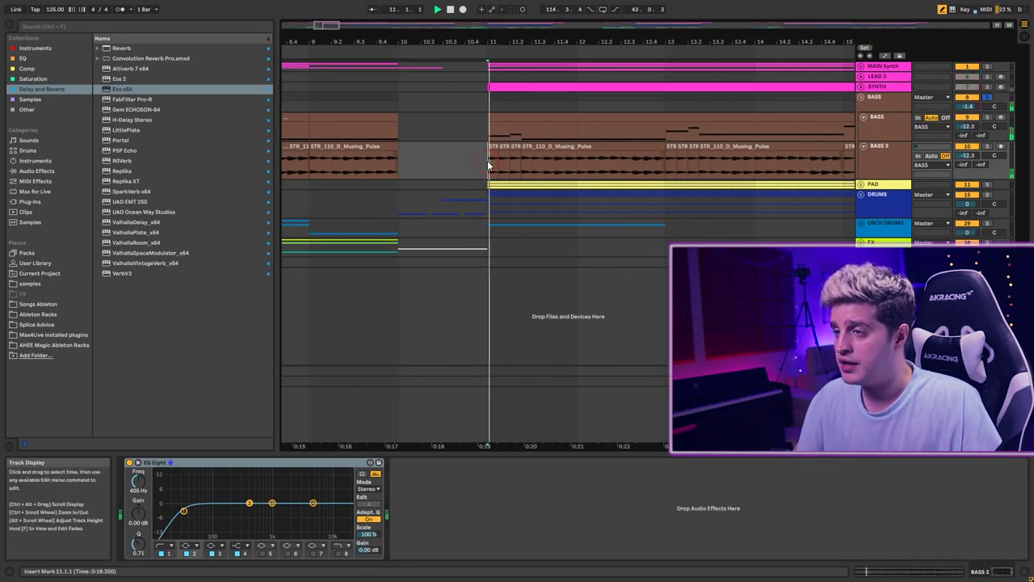
{"action": "scroll", "coordinate": [478, 120], "scroll_direction": "down", "scroll_amount": 3}
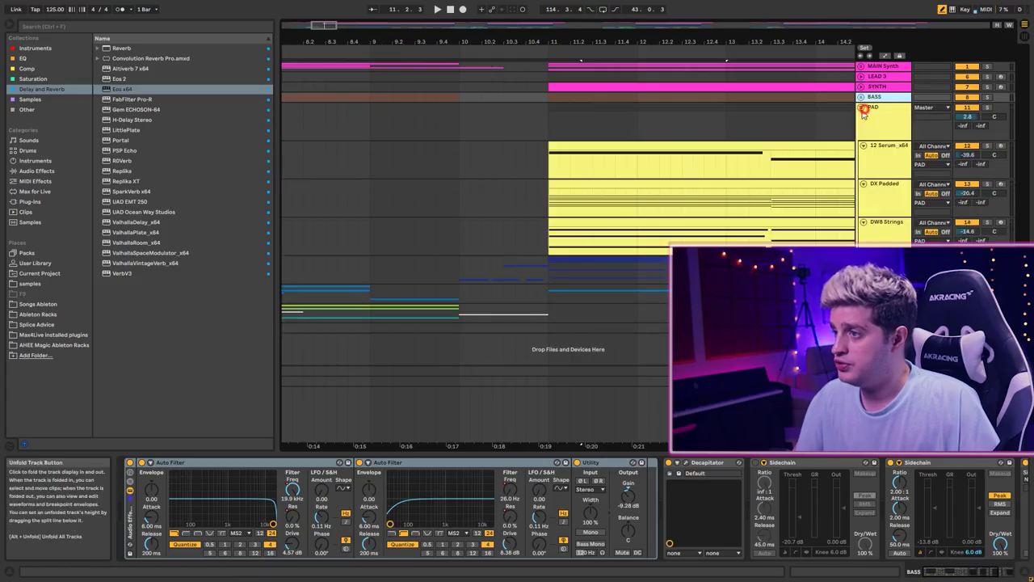
Step: Solo the PAD group, then the 12 Serum_x64 layer, playing from bar 11
{"action": "scroll", "coordinate": [487, 128], "scroll_direction": "down", "scroll_amount": 3}
{"action": "left_click", "coordinate": [513, 165]}
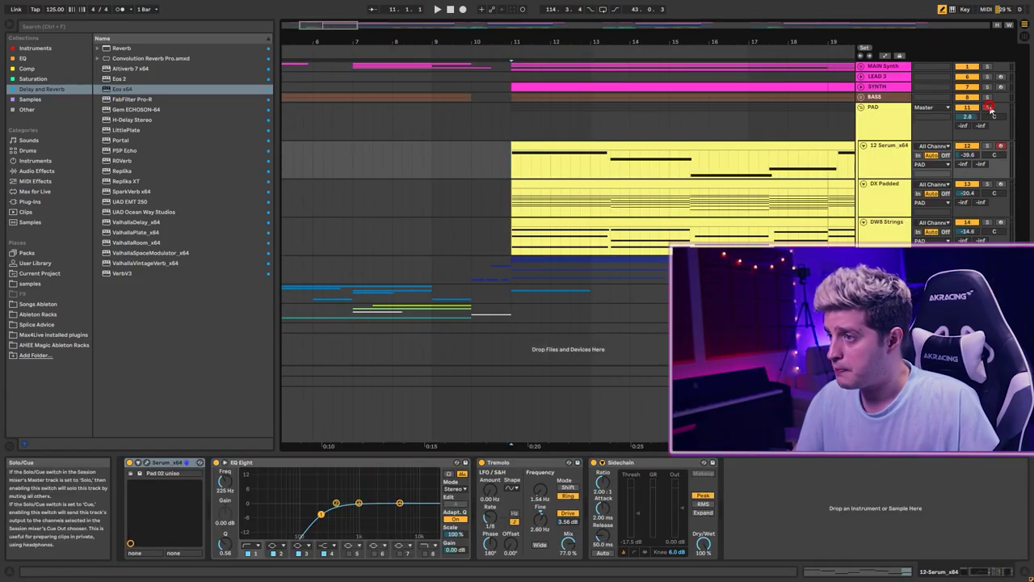
{"action": "left_click", "coordinate": [988, 106]}
{"action": "scroll", "coordinate": [515, 97], "scroll_direction": "down", "scroll_amount": 3}
{"action": "key", "text": "space"}
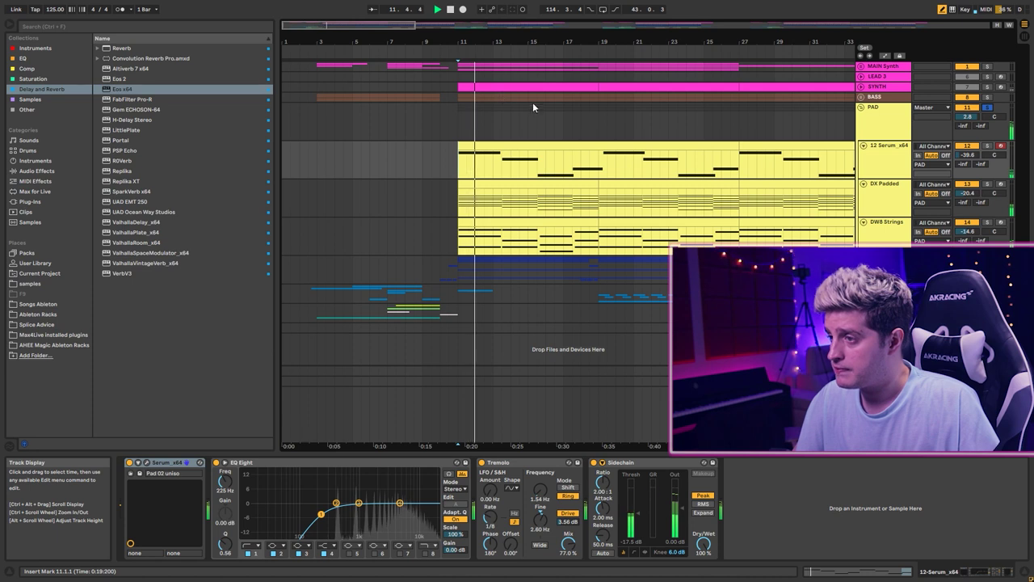
{"action": "scroll", "coordinate": [517, 101], "scroll_direction": "down", "scroll_amount": 3}
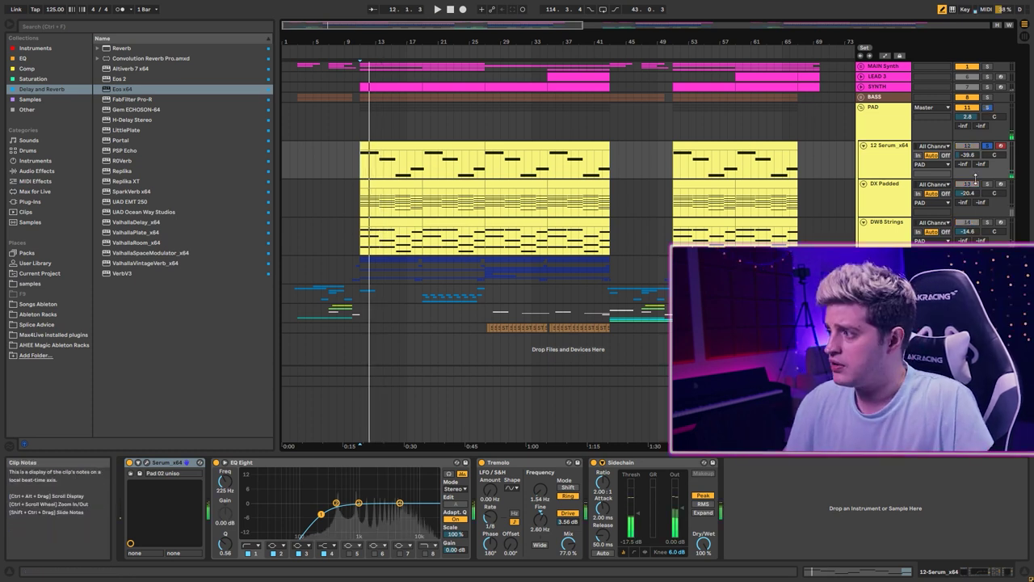
{"action": "left_click", "coordinate": [988, 146]}
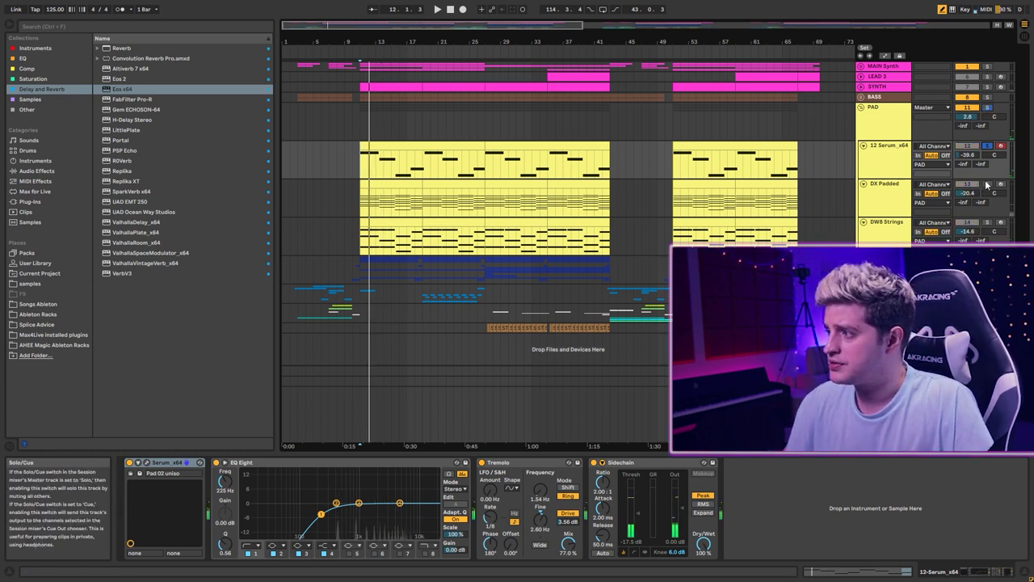
{"action": "key", "text": "space"}
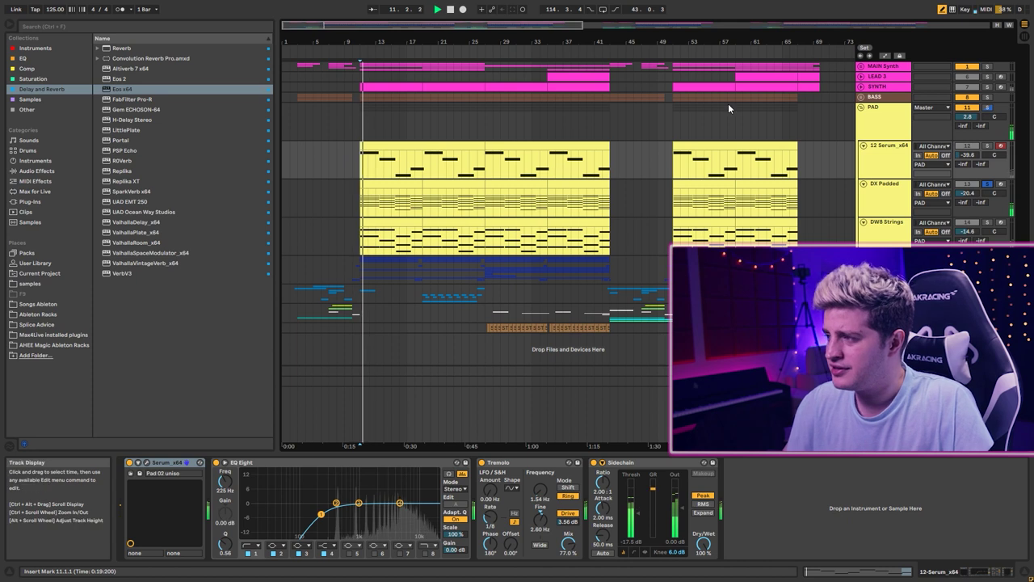
Step: Select DX Padded, switch on Pitch Hack (+12 st) and Utility, and play the chain
{"action": "left_click", "coordinate": [855, 193]}
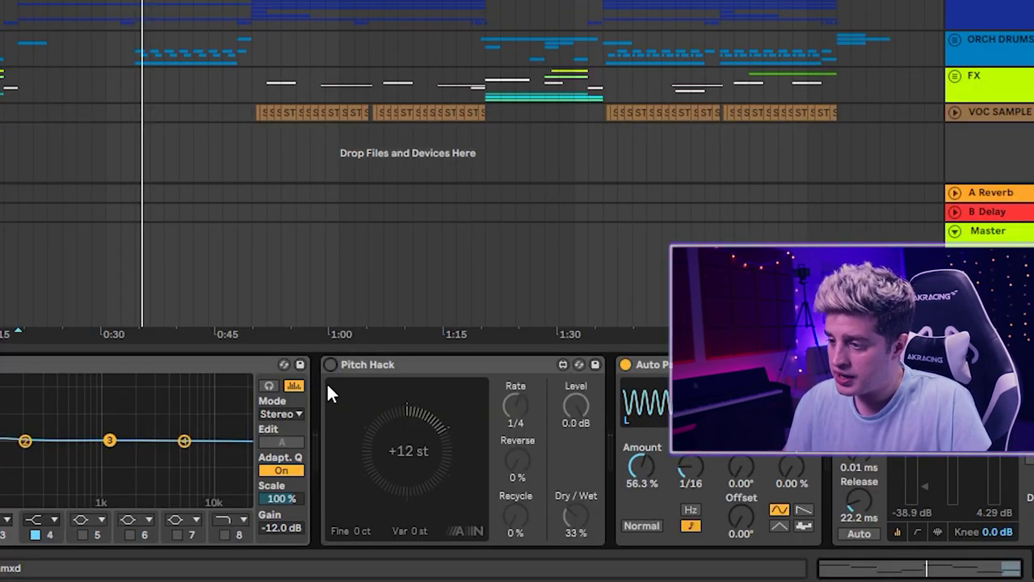
{"action": "left_click", "coordinate": [330, 365]}
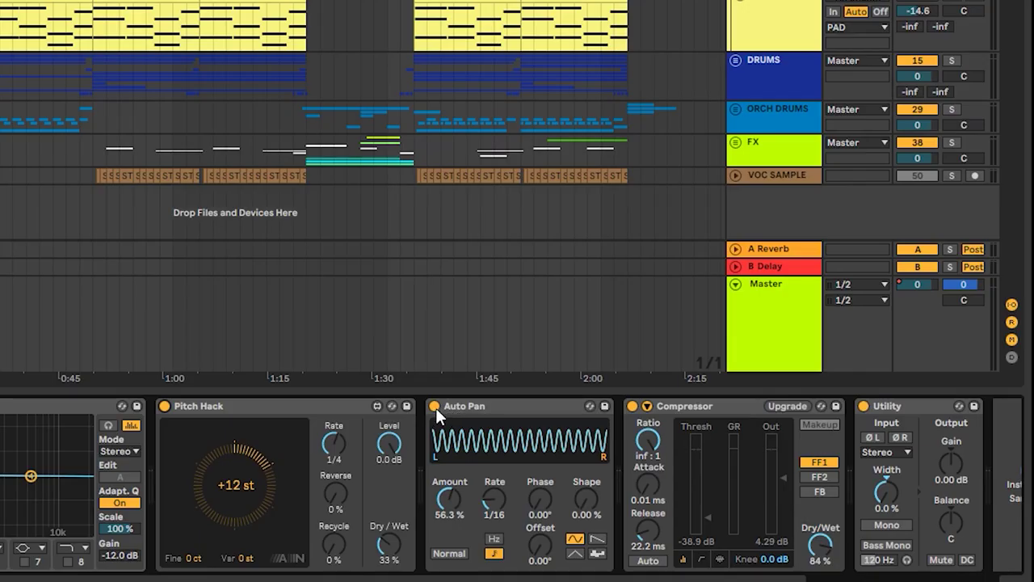
{"action": "key", "text": "space"}
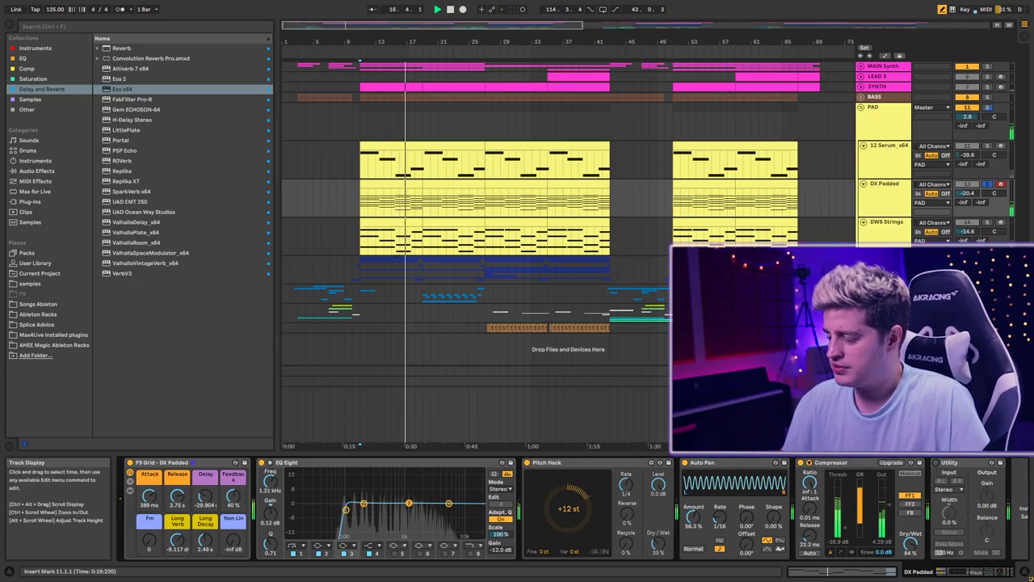
{"action": "left_click", "coordinate": [935, 463]}
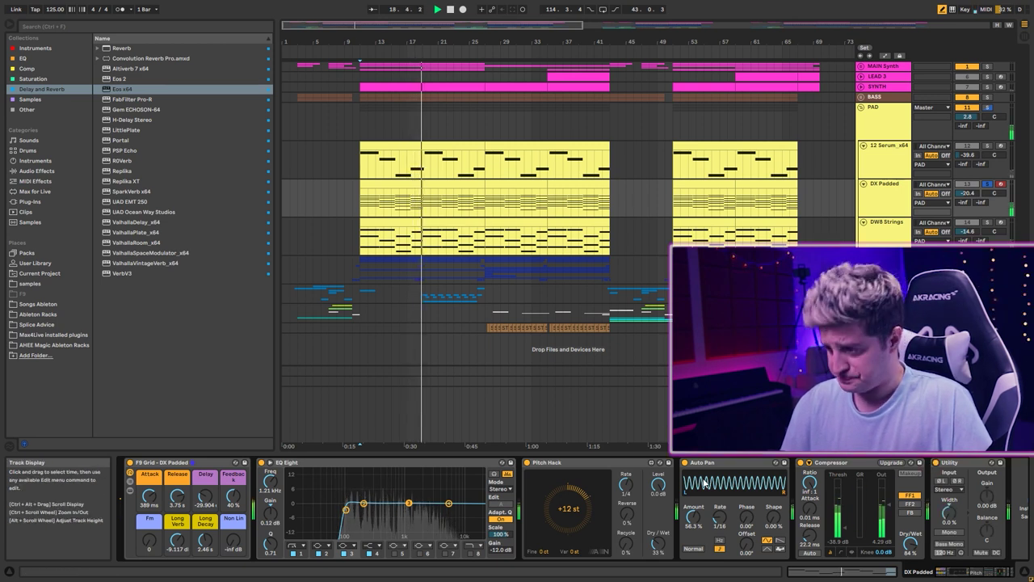
Step: Stop playback, zoom to the DW8 Strings clip, and play it from bar 11
{"action": "key", "text": "space"}
{"action": "left_click", "coordinate": [386, 219]}
{"action": "key", "text": "z"}
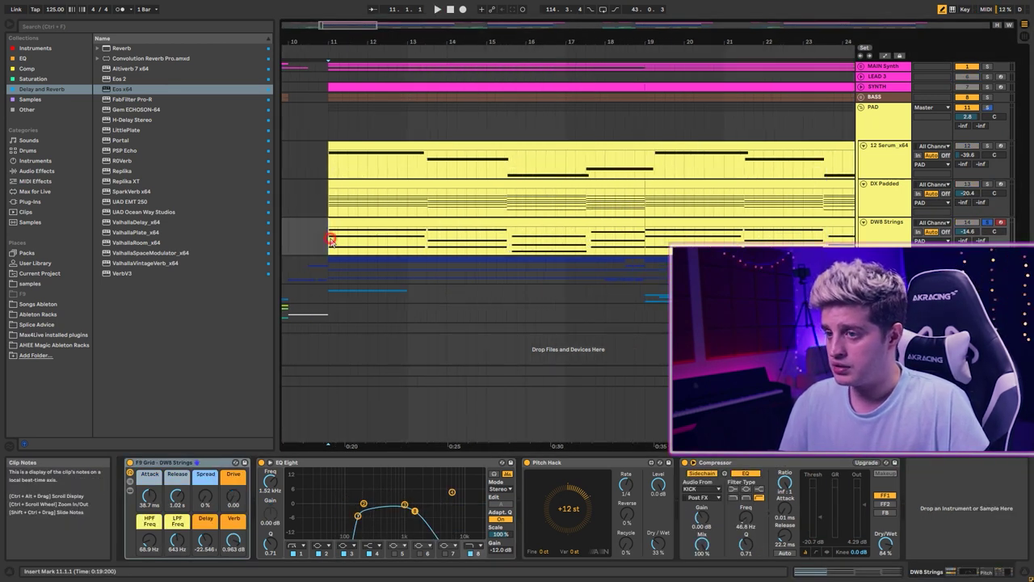
{"action": "key", "text": "space"}
{"action": "scroll", "coordinate": [452, 167], "scroll_direction": "down", "scroll_amount": 3}
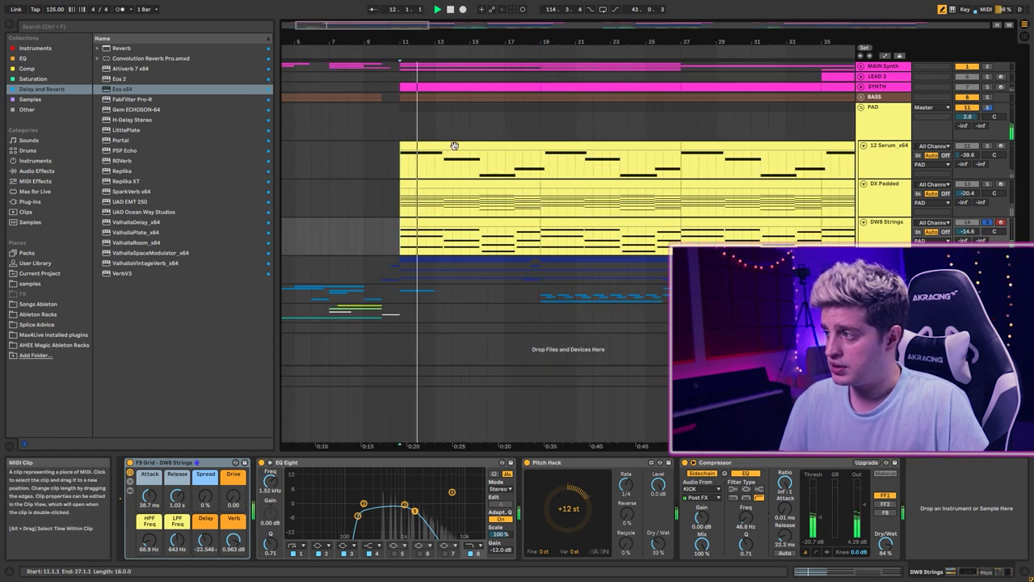
Step: Show the DW8 Strings chain, unsolo it, and return to the 12 Serum_x64 devices
{"action": "left_click", "coordinate": [874, 237]}
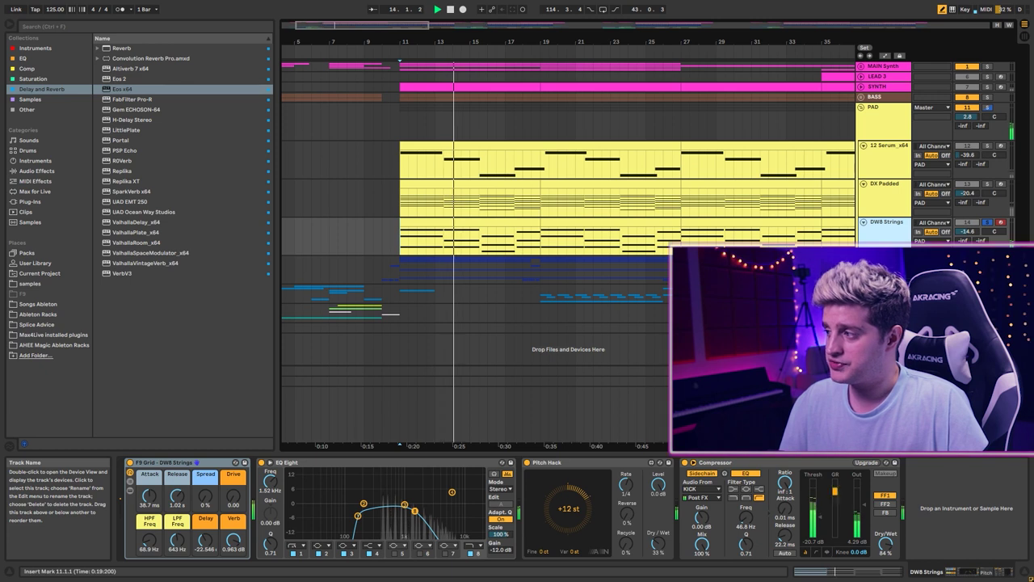
{"action": "scroll", "coordinate": [681, 197], "scroll_direction": "down", "scroll_amount": 3}
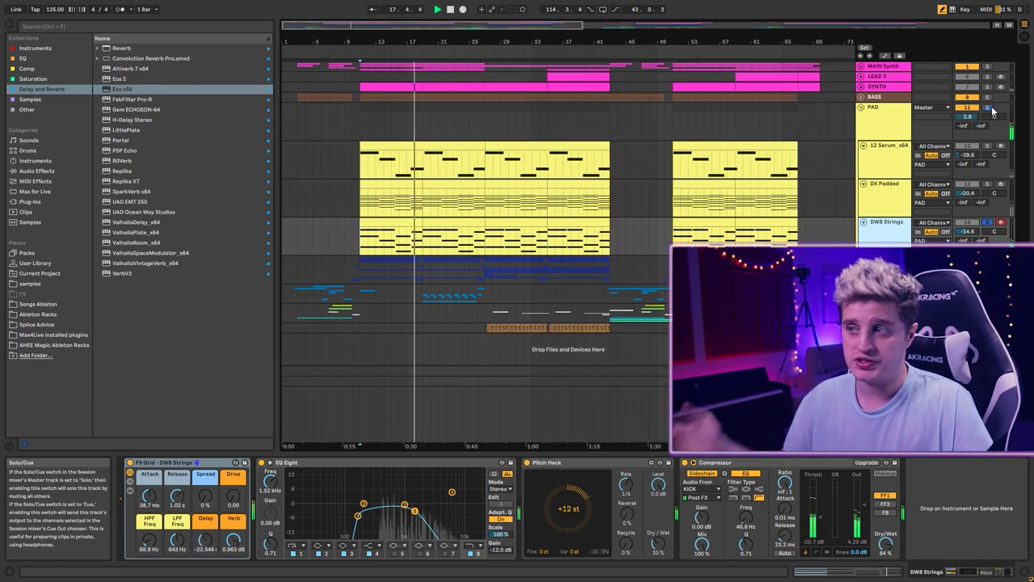
{"action": "left_click", "coordinate": [991, 109]}
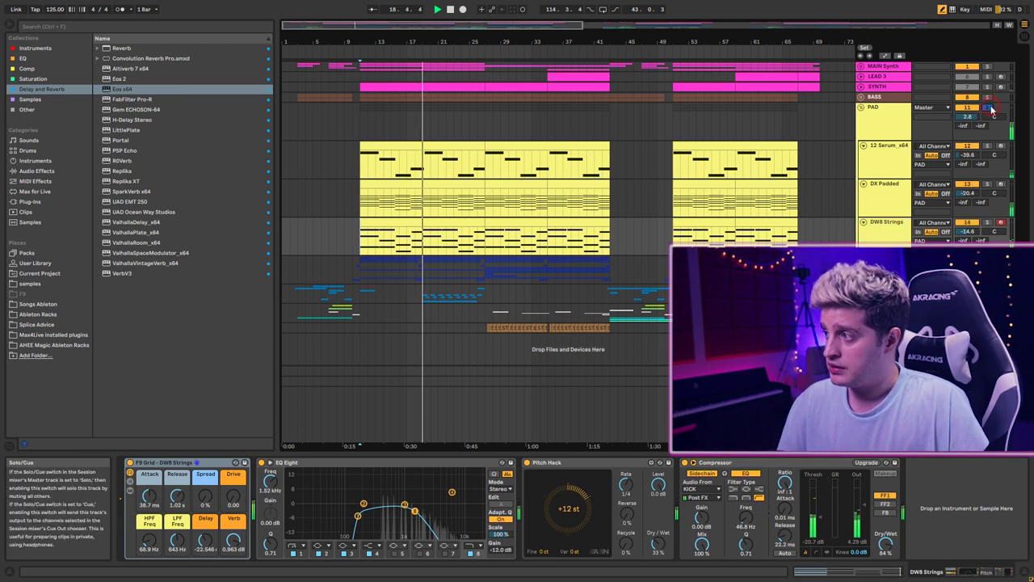
{"action": "left_click", "coordinate": [893, 156]}
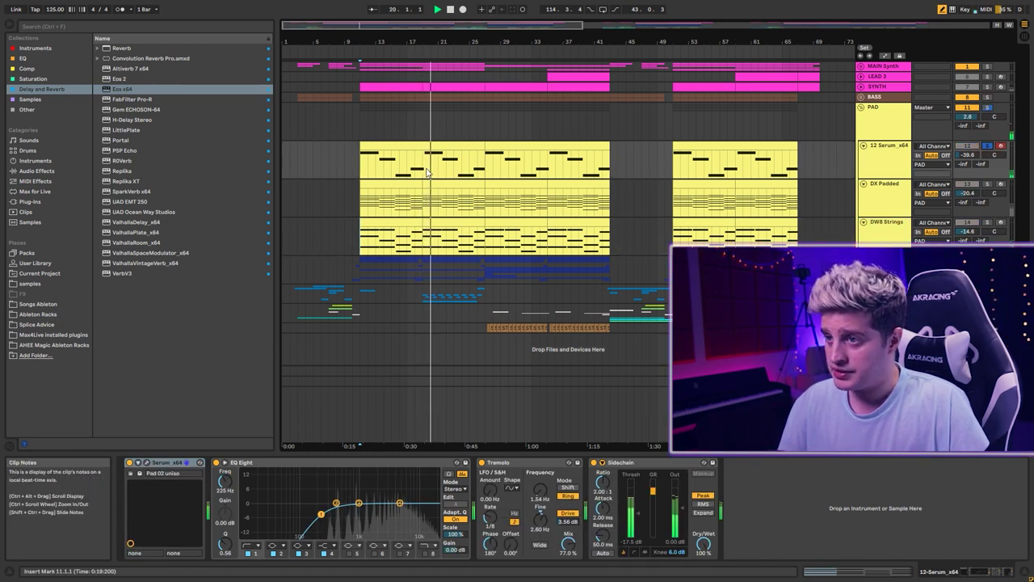
{"action": "scroll", "coordinate": [444, 160], "scroll_direction": "down", "scroll_amount": 3}
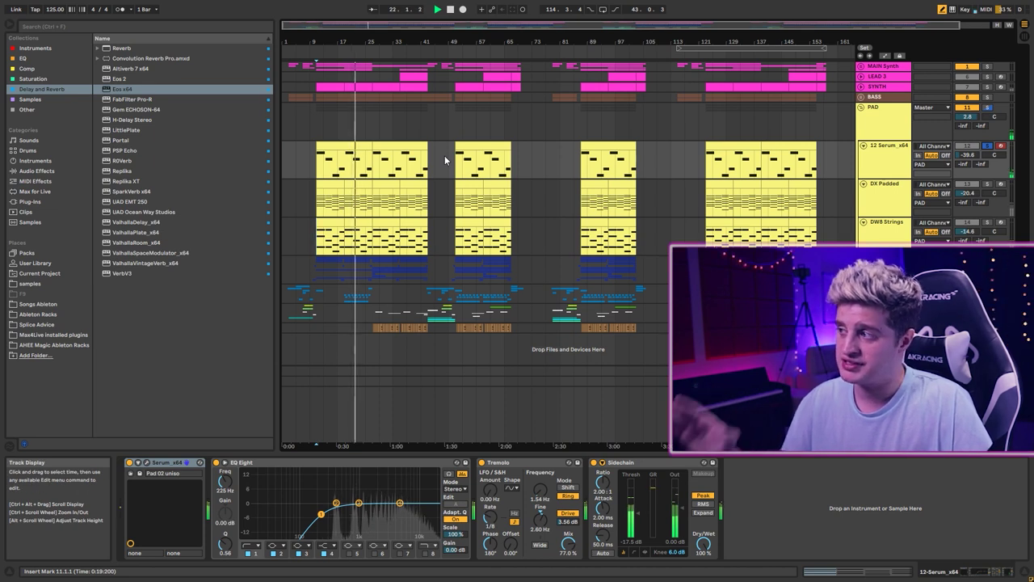
Step: Toggle the MAIN Synth group folded and unfolded, then scroll the track list down and back
{"action": "left_click", "coordinate": [861, 67]}
{"action": "left_click", "coordinate": [861, 68]}
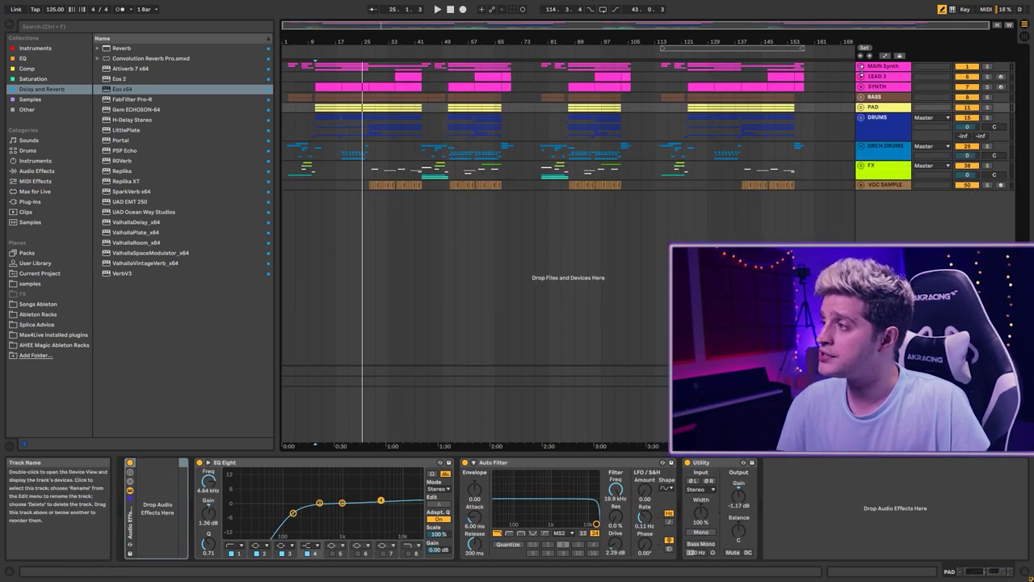
{"action": "left_click", "coordinate": [861, 69]}
{"action": "scroll", "coordinate": [882, 182], "scroll_direction": "down", "scroll_amount": 3}
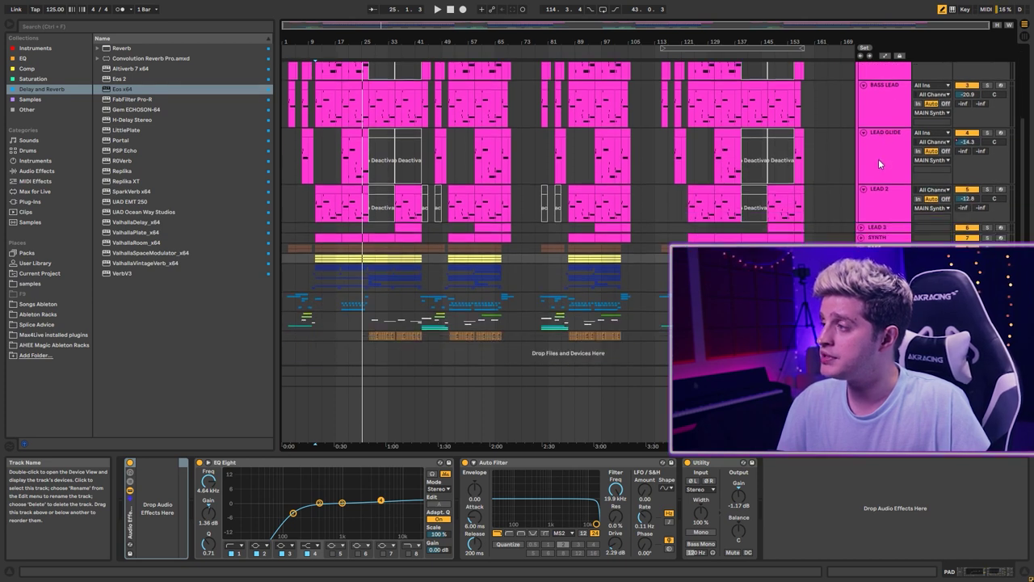
{"action": "scroll", "coordinate": [878, 158], "scroll_direction": "up", "scroll_amount": 3}
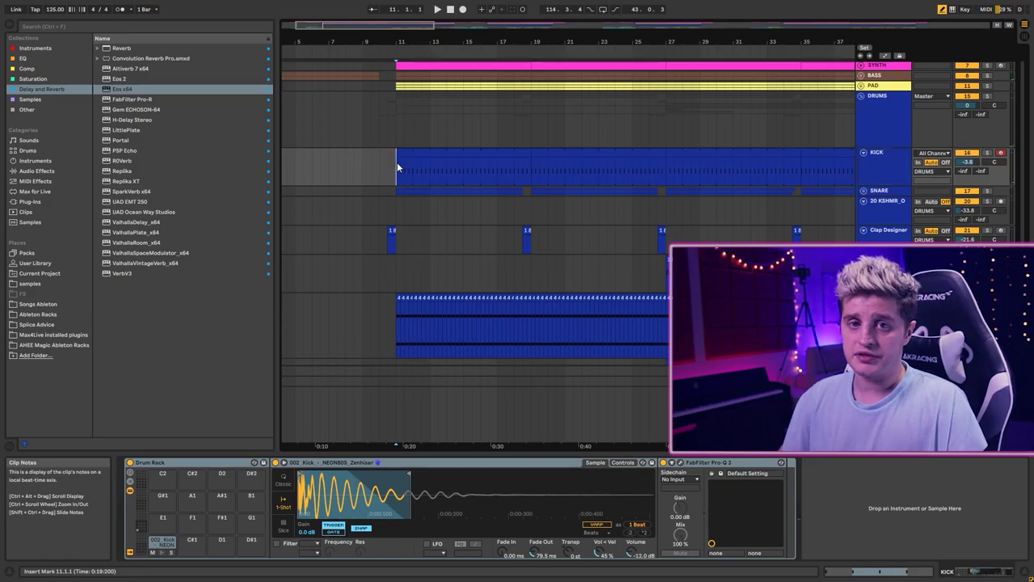
Step: Solo and play the KICK track, then select and unfold the SNARE group
{"action": "left_click", "coordinate": [986, 152]}
{"action": "key", "text": "space"}
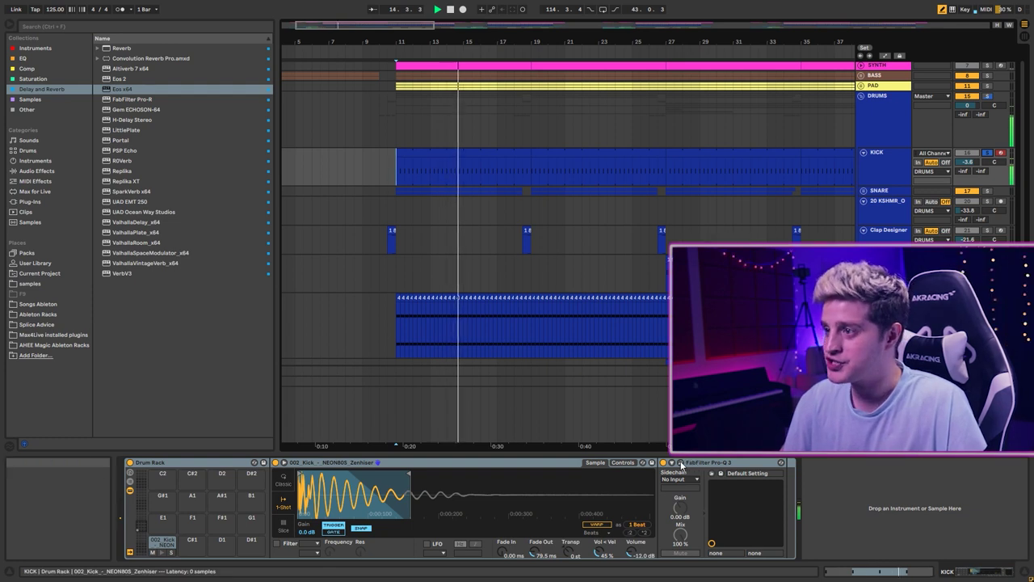
{"action": "left_click", "coordinate": [883, 192]}
{"action": "left_click", "coordinate": [864, 191]}
Step: Show the SNARE sub-track's sampler and play the snare from bar 11 twice
{"action": "scroll", "coordinate": [370, 173], "scroll_direction": "up", "scroll_amount": 3}
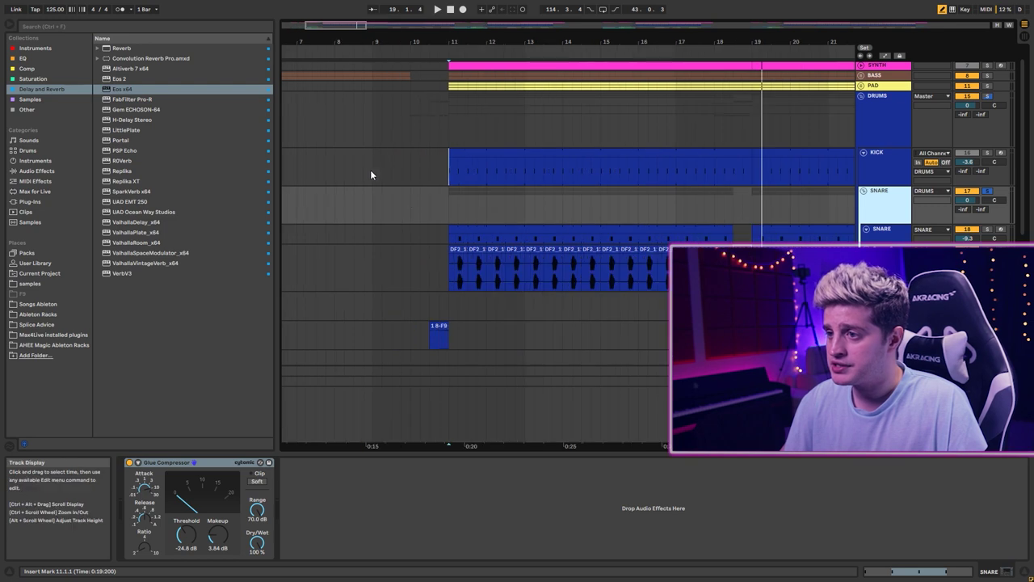
{"action": "left_click", "coordinate": [445, 237]}
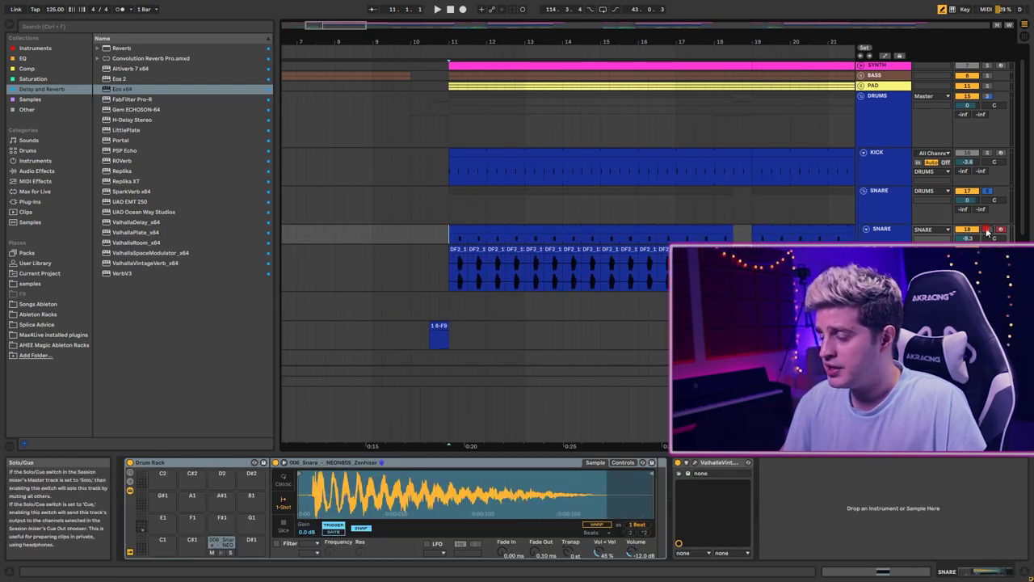
{"action": "key", "text": "space"}
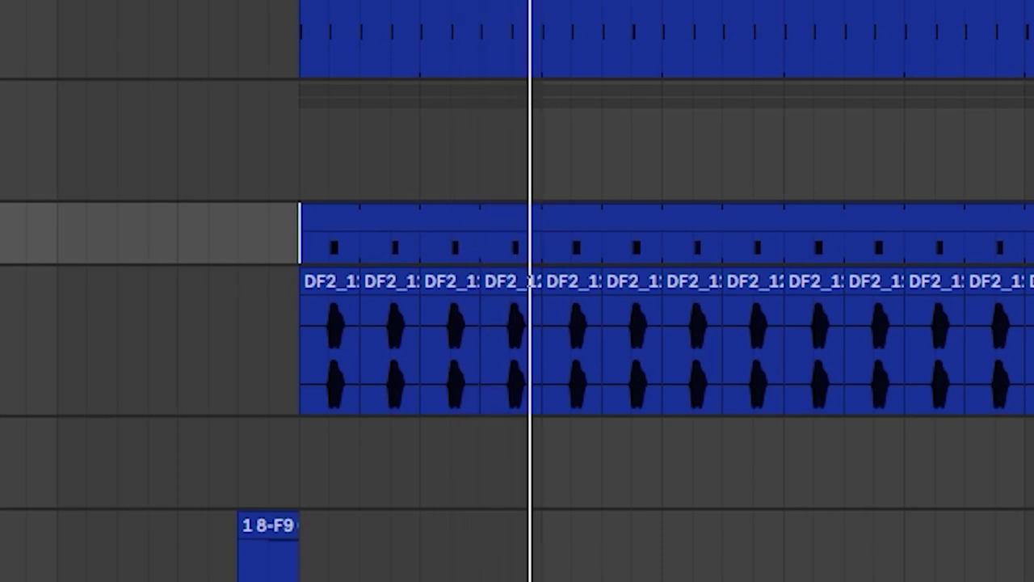
{"action": "key", "text": "space"}
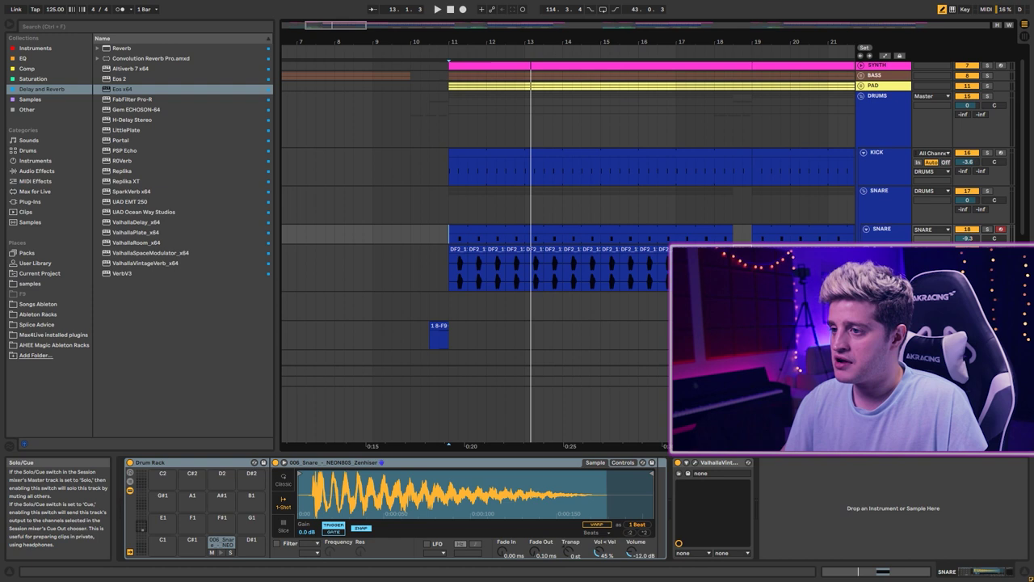
{"action": "key", "text": "space"}
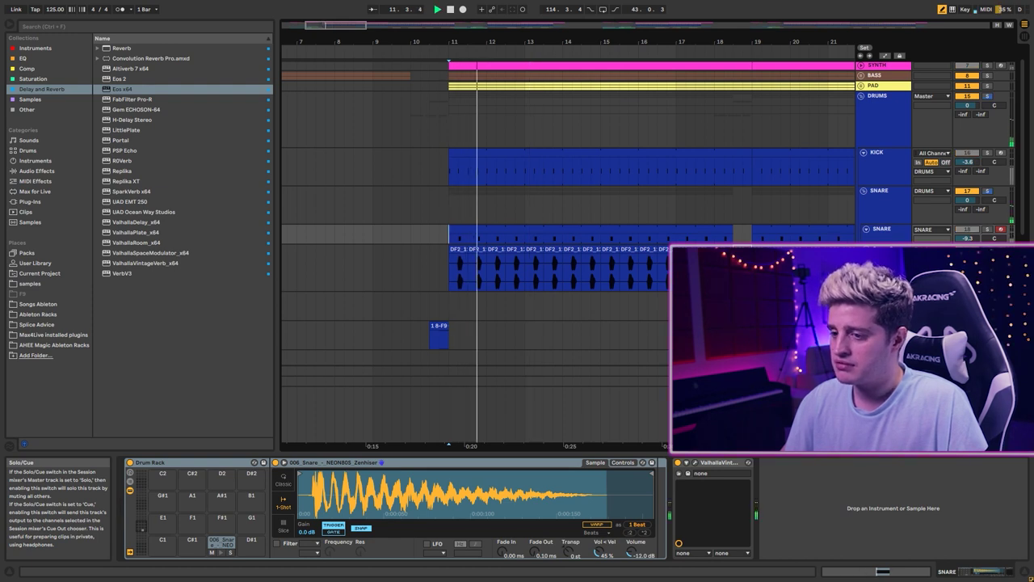
{"action": "key", "text": "space"}
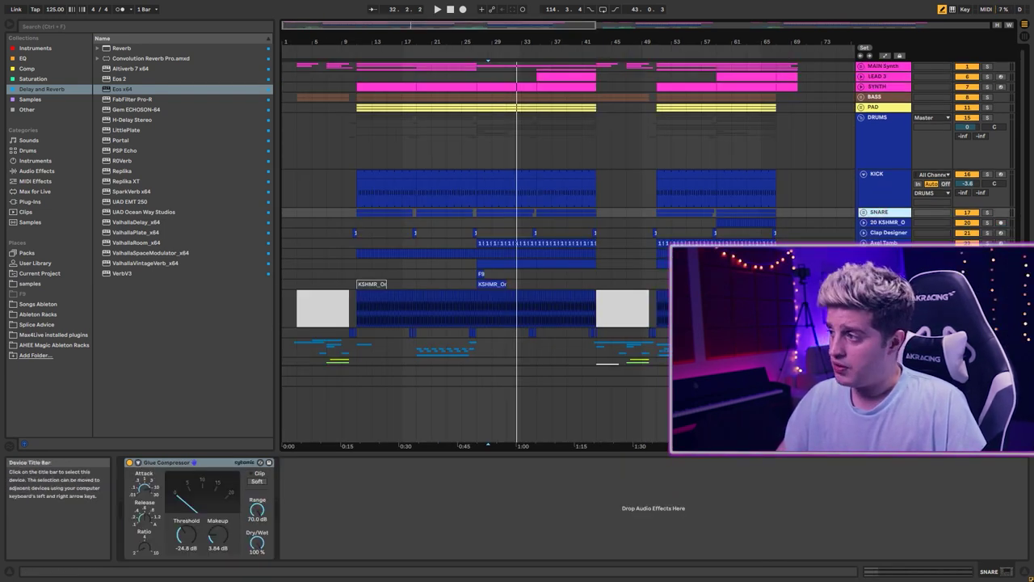
Step: Unfold and solo the SNARE group, then play it from the start marker
{"action": "left_click", "coordinate": [864, 211]}
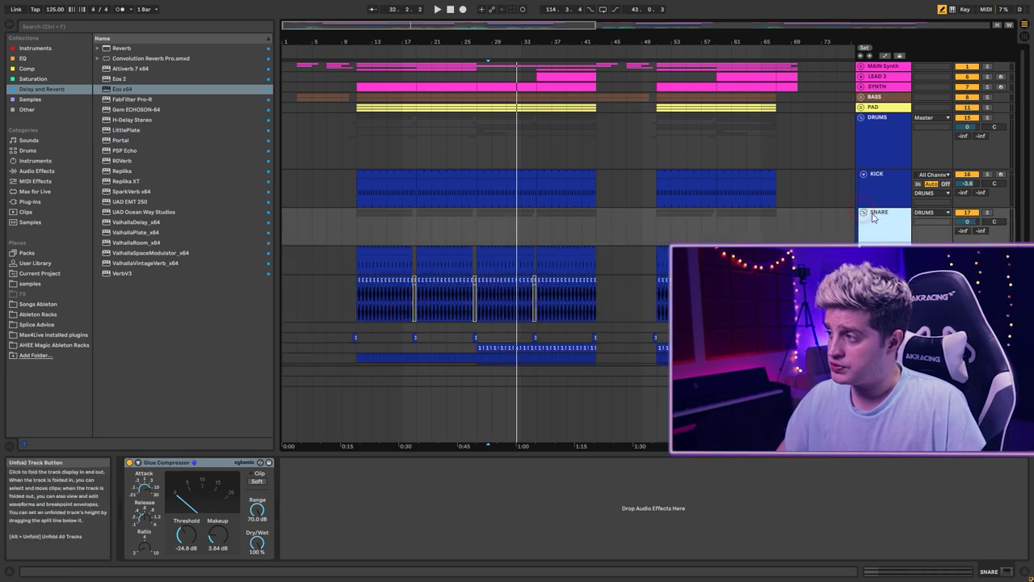
{"action": "left_click", "coordinate": [987, 212]}
{"action": "key", "text": "space"}
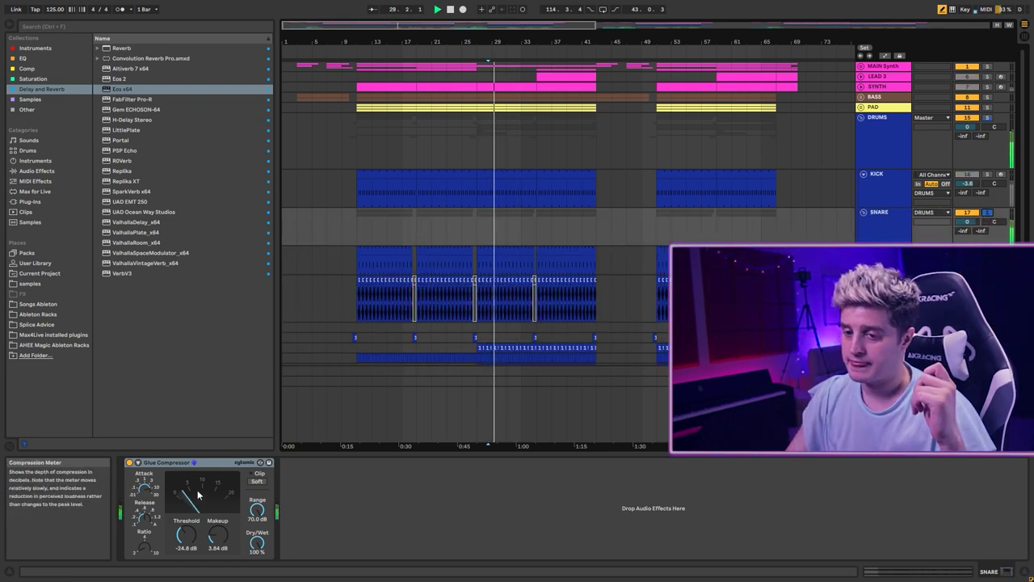
{"action": "key", "text": "space"}
{"action": "key", "text": "space"}
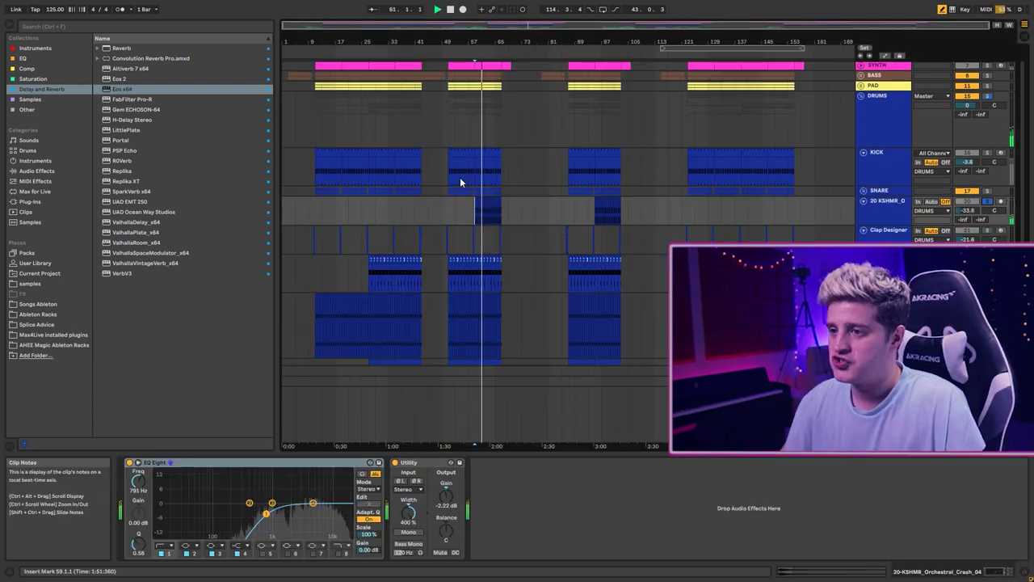
Step: Show the TOMS track's devices and play the drums from bar 26
{"action": "scroll", "coordinate": [365, 173], "scroll_direction": "up", "scroll_amount": 6}
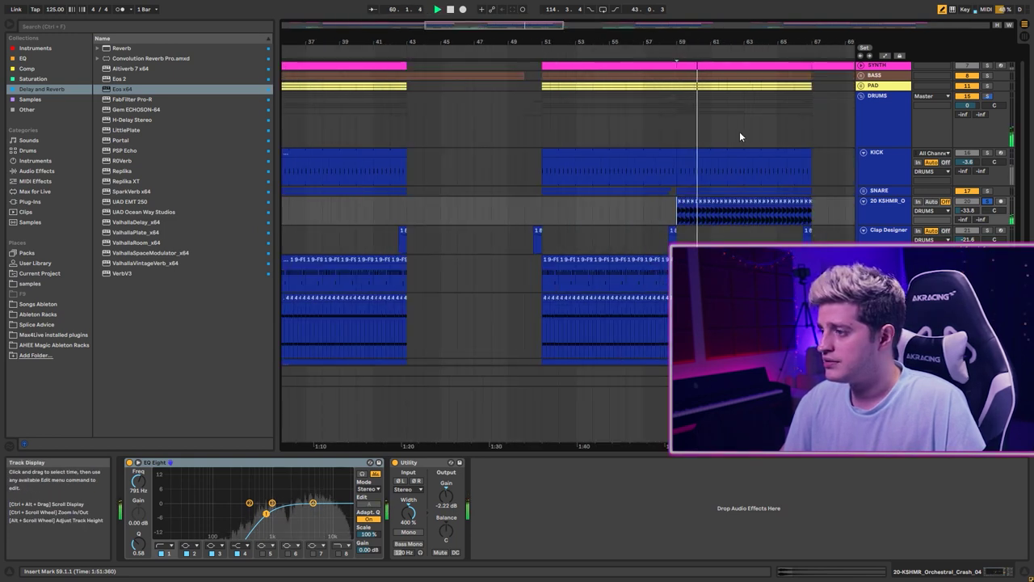
{"action": "scroll", "coordinate": [738, 132], "scroll_direction": "down", "scroll_amount": 4}
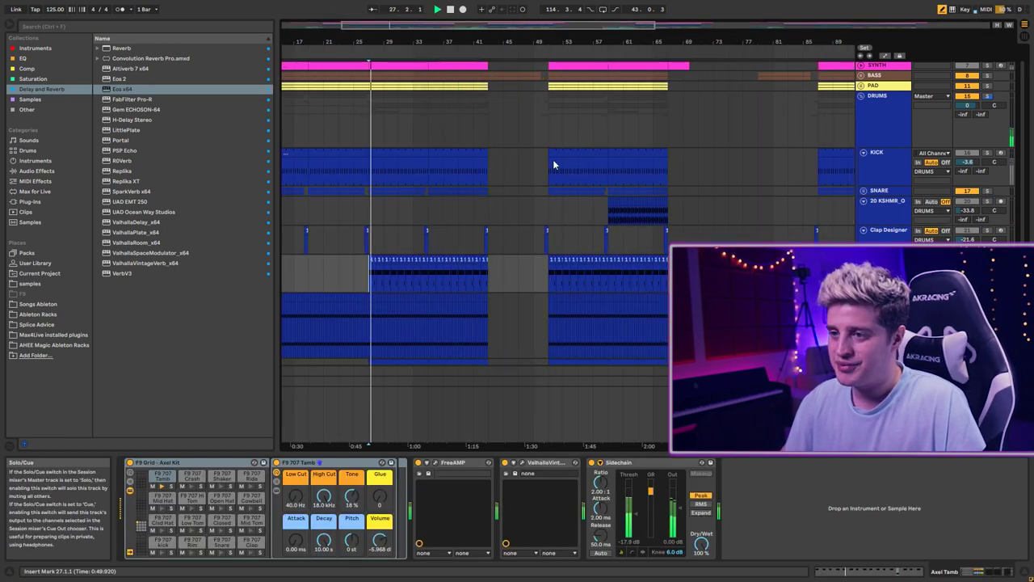
{"action": "scroll", "coordinate": [370, 129], "scroll_direction": "up", "scroll_amount": 2}
{"action": "scroll", "coordinate": [431, 123], "scroll_direction": "up", "scroll_amount": 2}
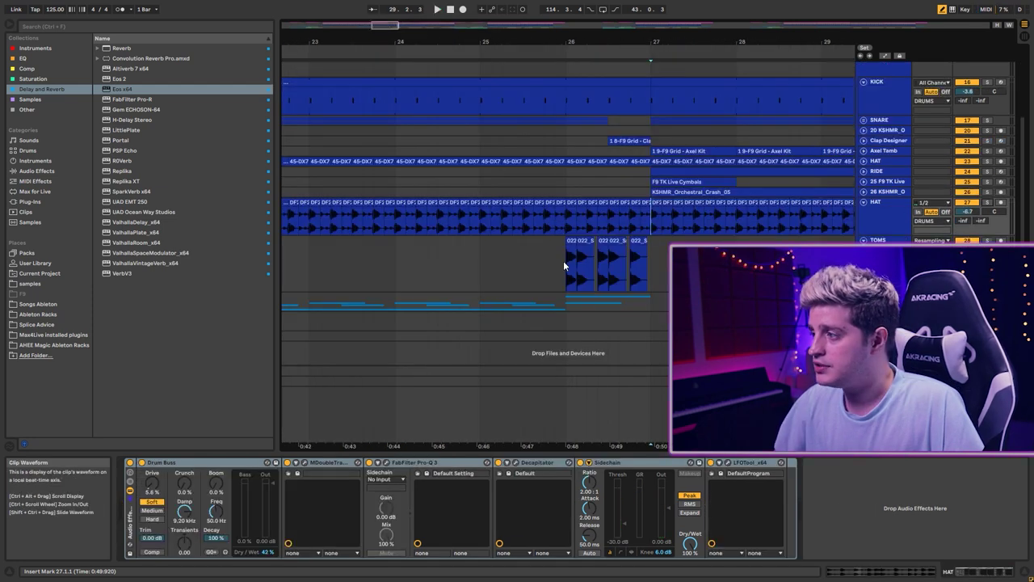
{"action": "left_click", "coordinate": [987, 241]}
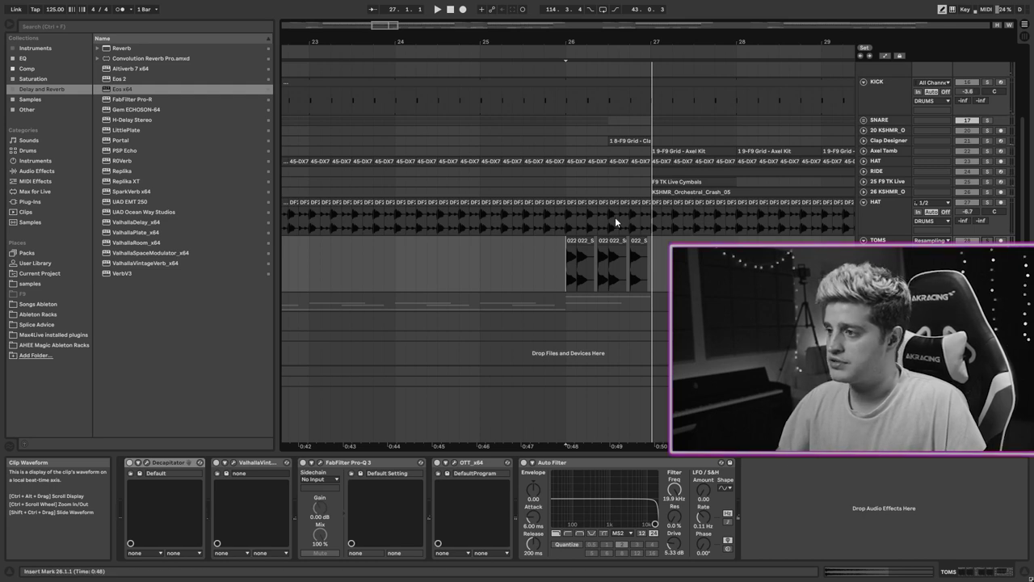
{"action": "key", "text": "space"}
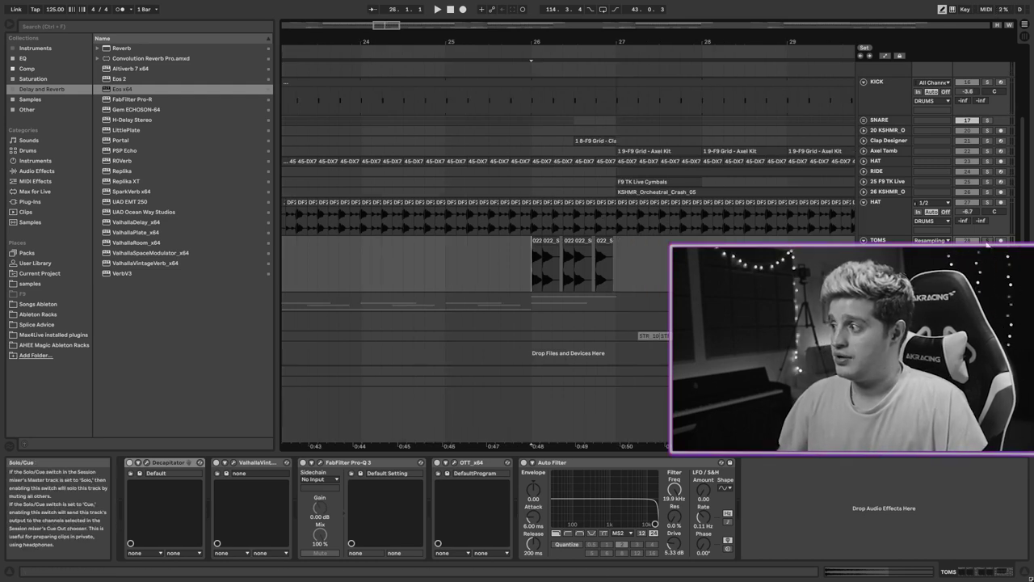
{"action": "key", "text": "space"}
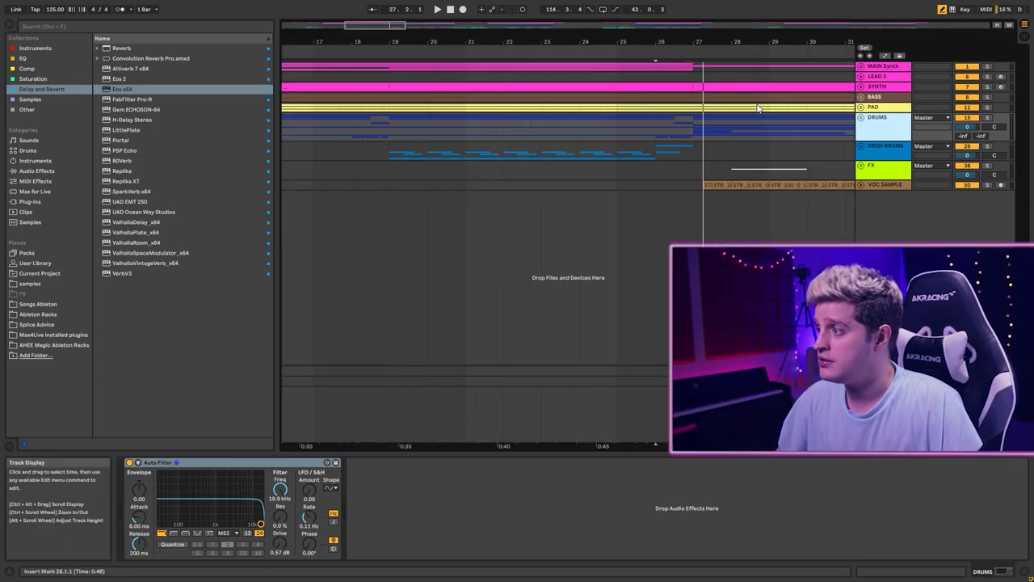
Step: Unfold ORCH DRUMS and set the start point at the orchestral hit-with-sweep clip
{"action": "left_click", "coordinate": [863, 148]}
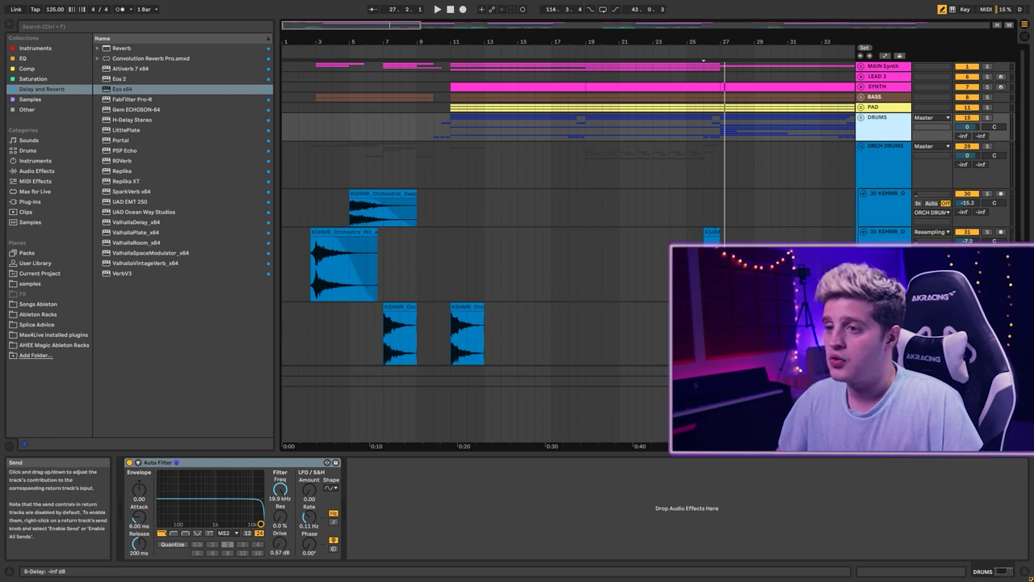
{"action": "scroll", "coordinate": [483, 184], "scroll_direction": "up", "scroll_amount": 5}
{"action": "scroll", "coordinate": [574, 172], "scroll_direction": "down", "scroll_amount": 6}
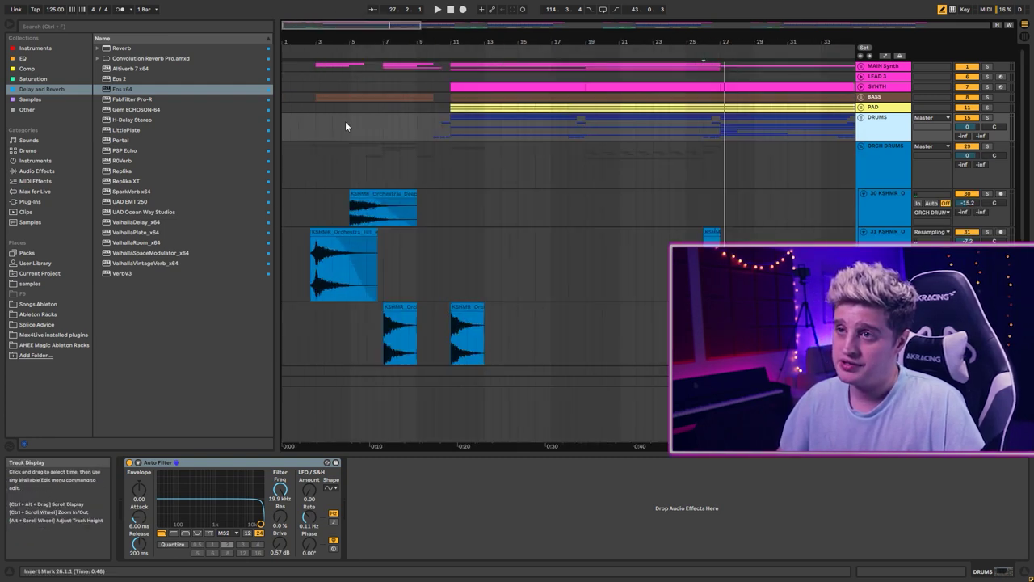
{"action": "scroll", "coordinate": [316, 107], "scroll_direction": "up", "scroll_amount": 3}
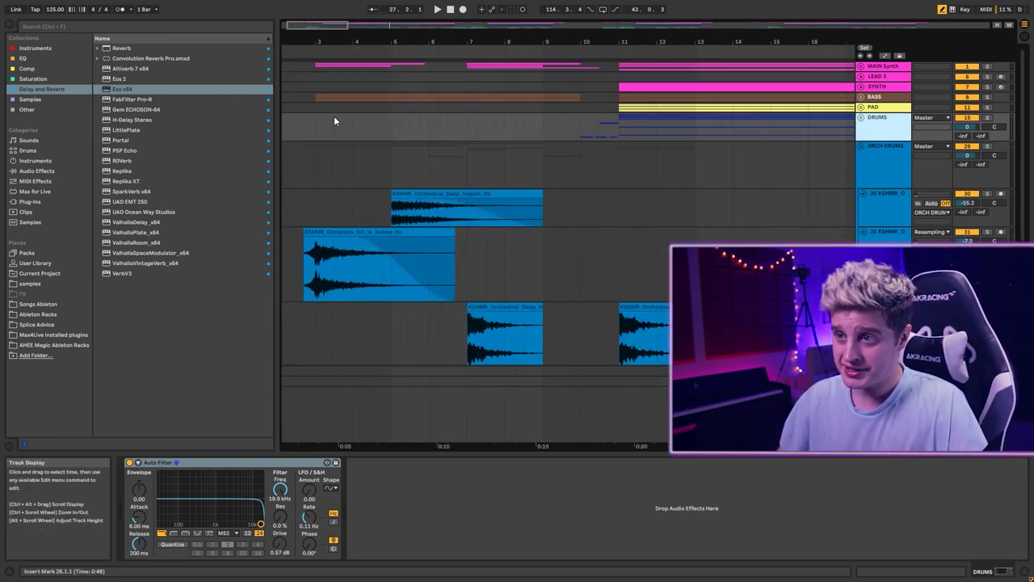
{"action": "scroll", "coordinate": [299, 88], "scroll_direction": "up", "scroll_amount": 3}
{"action": "left_click", "coordinate": [364, 242]}
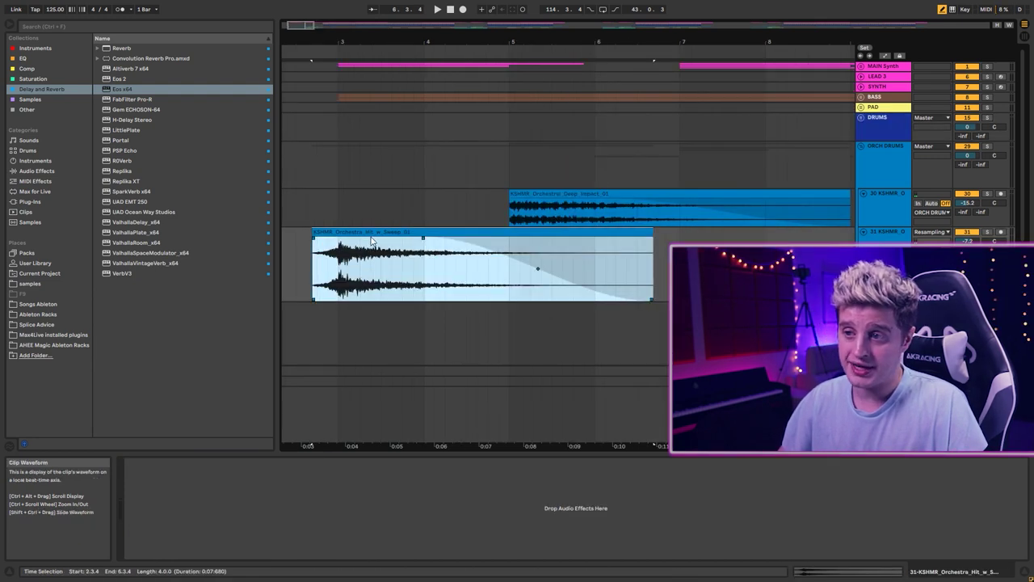
{"action": "left_click", "coordinate": [303, 270]}
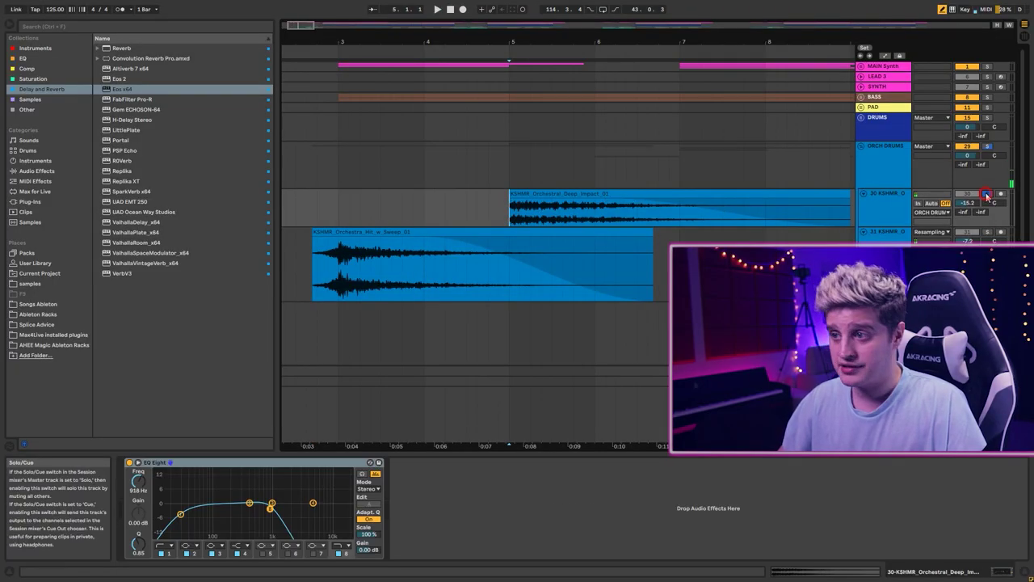
Step: Play the Deep Impact track, then play again from bar 7
{"action": "key", "text": "space"}
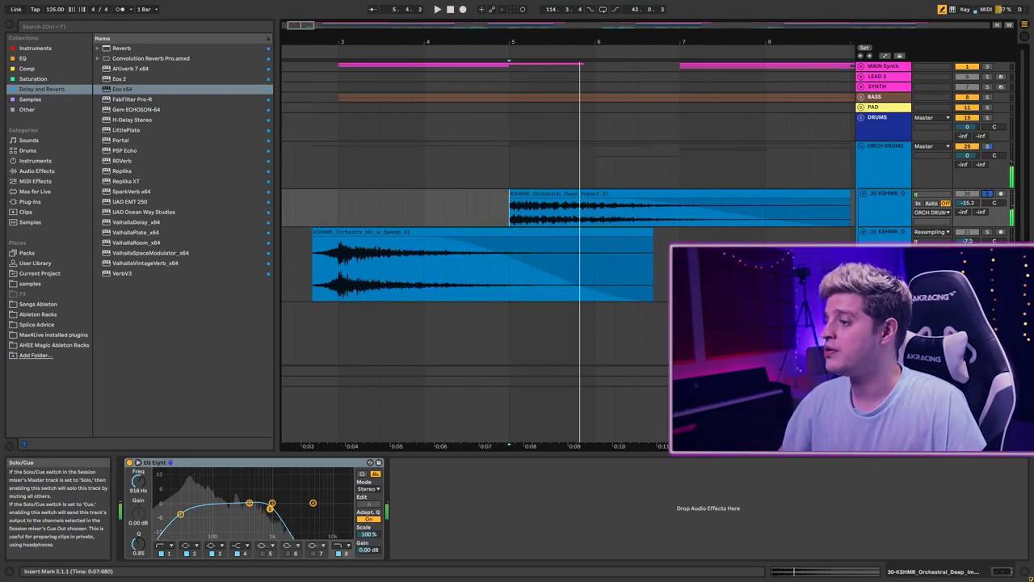
{"action": "left_click", "coordinate": [681, 333]}
{"action": "key", "text": "space"}
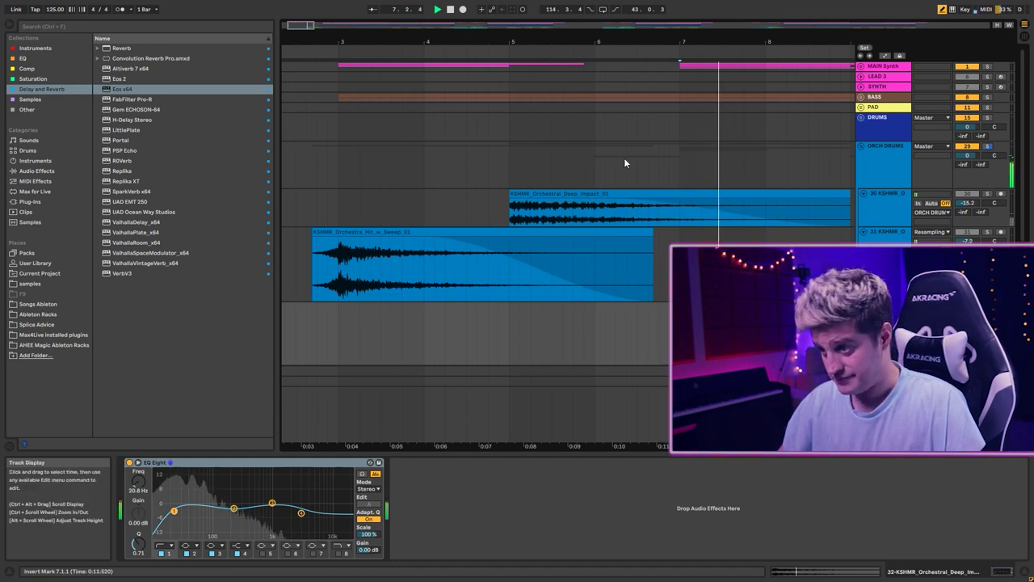
{"action": "scroll", "coordinate": [618, 157], "scroll_direction": "down", "scroll_amount": 5}
Step: Select and solo the Synth FX track and play it from bar 7
{"action": "key", "text": "space"}
{"action": "scroll", "coordinate": [790, 213], "scroll_direction": "up", "scroll_amount": 3}
{"action": "scroll", "coordinate": [790, 214], "scroll_direction": "down", "scroll_amount": 4}
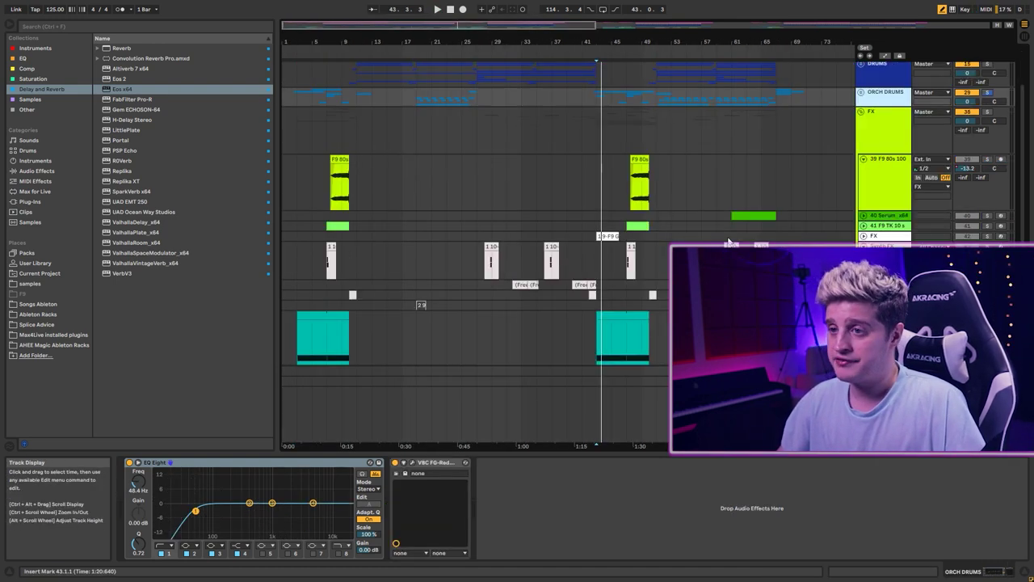
{"action": "scroll", "coordinate": [375, 157], "scroll_direction": "up", "scroll_amount": 2}
{"action": "left_click", "coordinate": [989, 208]}
{"action": "left_click", "coordinate": [988, 203]}
{"action": "key", "text": "space"}
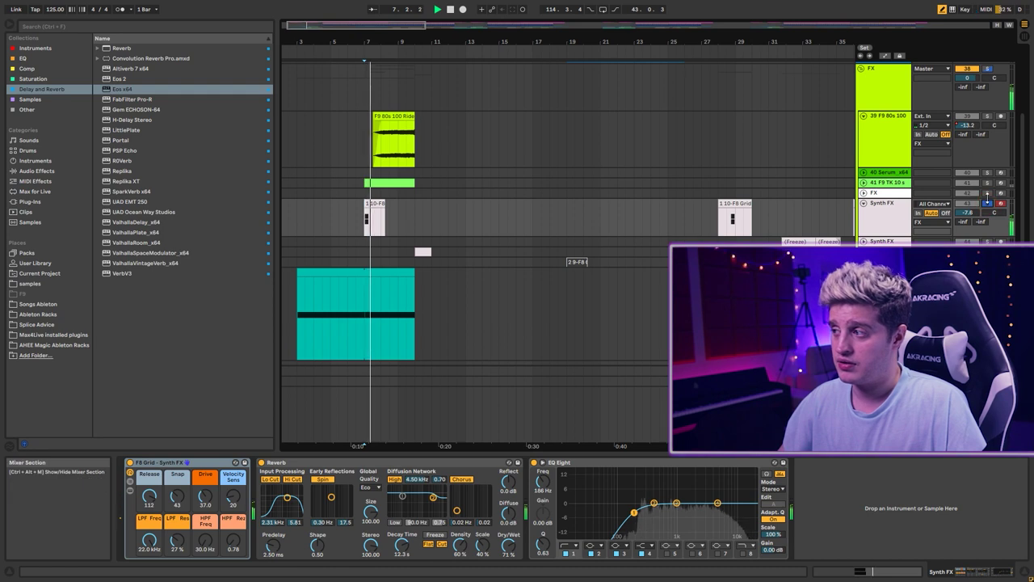
Step: Unsolo Synth FX and solo the F9 80s ride track 39 instead
{"action": "left_click", "coordinate": [987, 203]}
{"action": "left_click", "coordinate": [377, 144]}
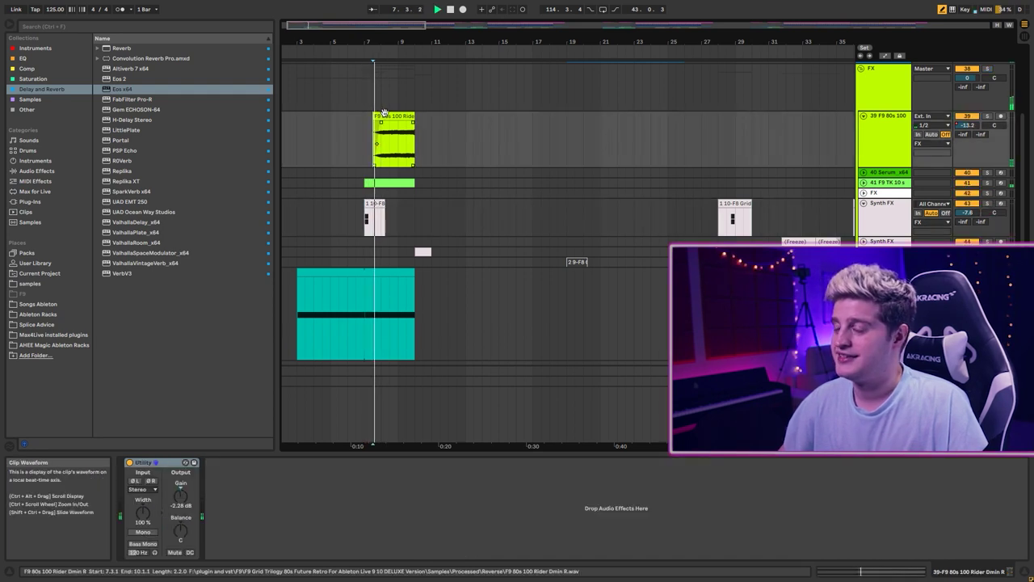
{"action": "left_click", "coordinate": [987, 116]}
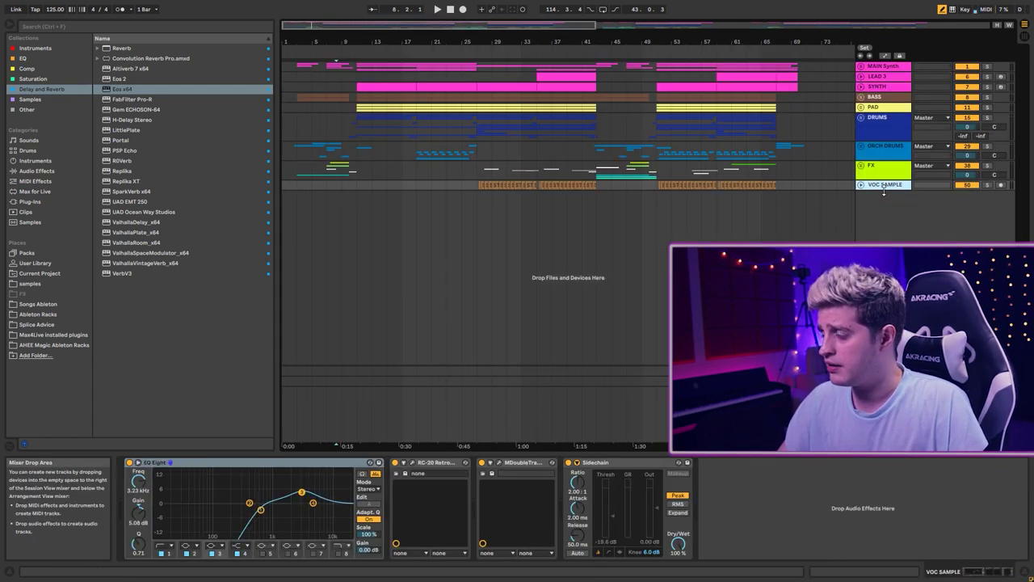
Step: Set the start point near bar 28 and view then close the RC-20 and MDoubleTracker windows
{"action": "scroll", "coordinate": [508, 115], "scroll_direction": "up", "scroll_amount": 5}
{"action": "scroll", "coordinate": [520, 152], "scroll_direction": "down", "scroll_amount": 2}
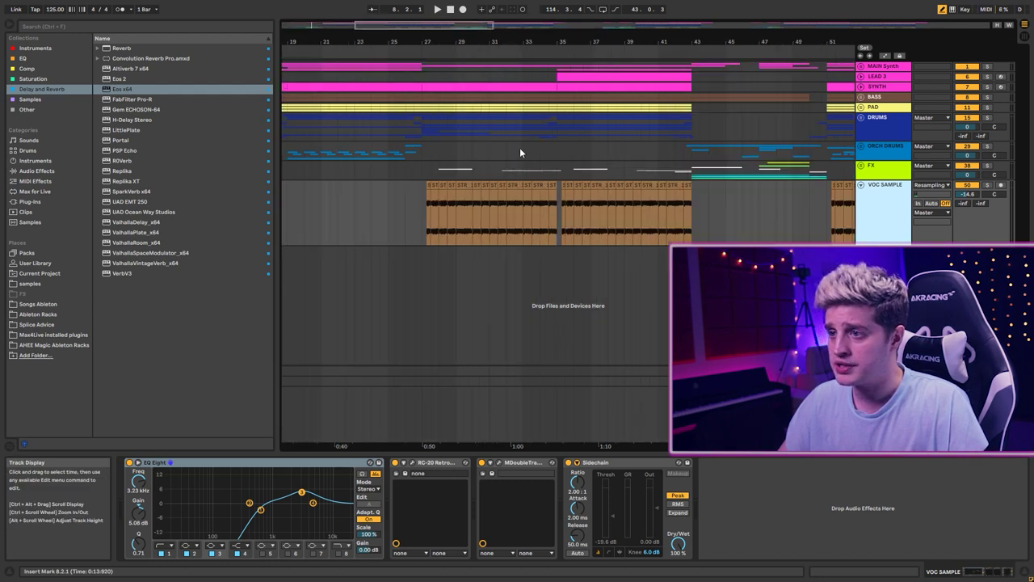
{"action": "scroll", "coordinate": [519, 153], "scroll_direction": "up", "scroll_amount": 5}
{"action": "left_click", "coordinate": [489, 210]}
{"action": "left_click", "coordinate": [412, 462]}
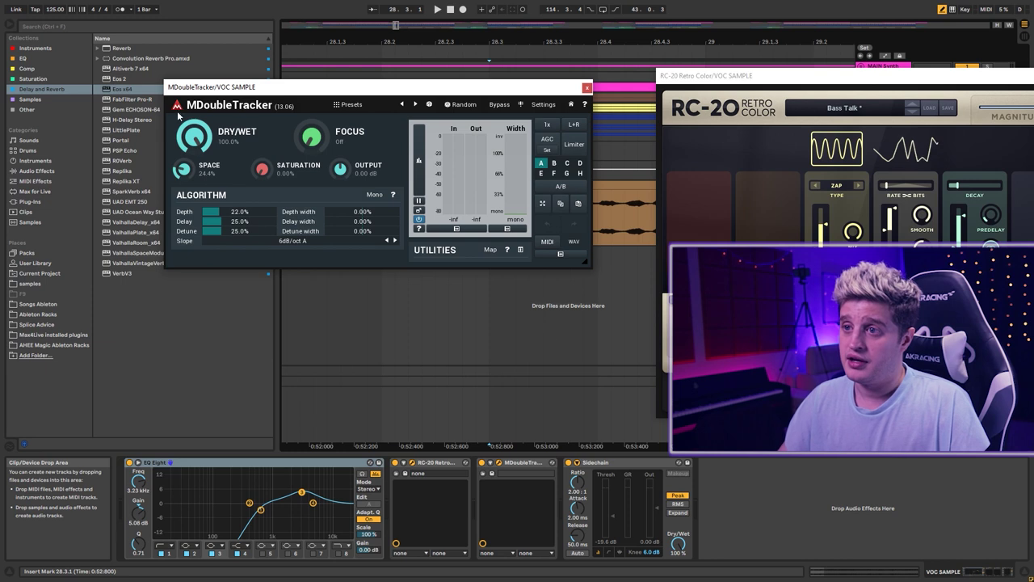
{"action": "left_click", "coordinate": [587, 88]}
{"action": "left_click_drag", "start_coordinate": [848, 79], "coordinate": [402, 103]}
{"action": "left_click", "coordinate": [652, 101]}
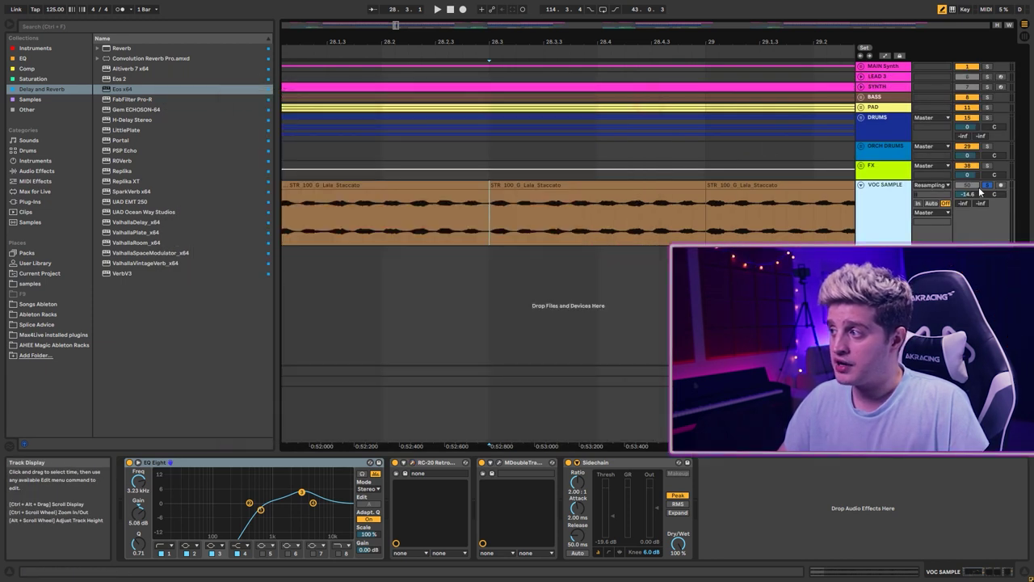
Step: Bypass RC-20 and another vocal effect and play the dry VOC SAMPLE
{"action": "left_click", "coordinate": [434, 463]}
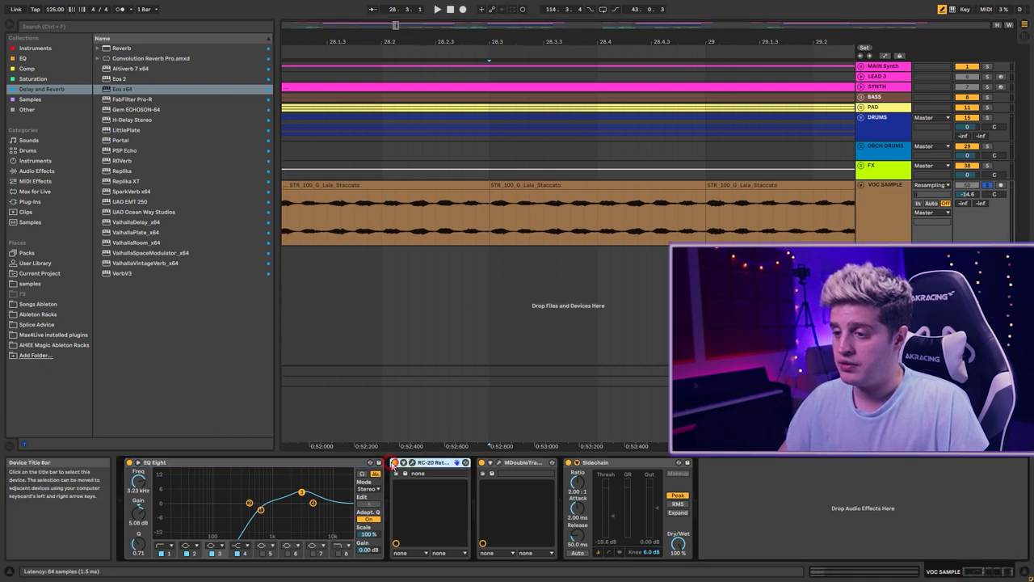
{"action": "left_click", "coordinate": [396, 462]}
{"action": "key", "text": "space"}
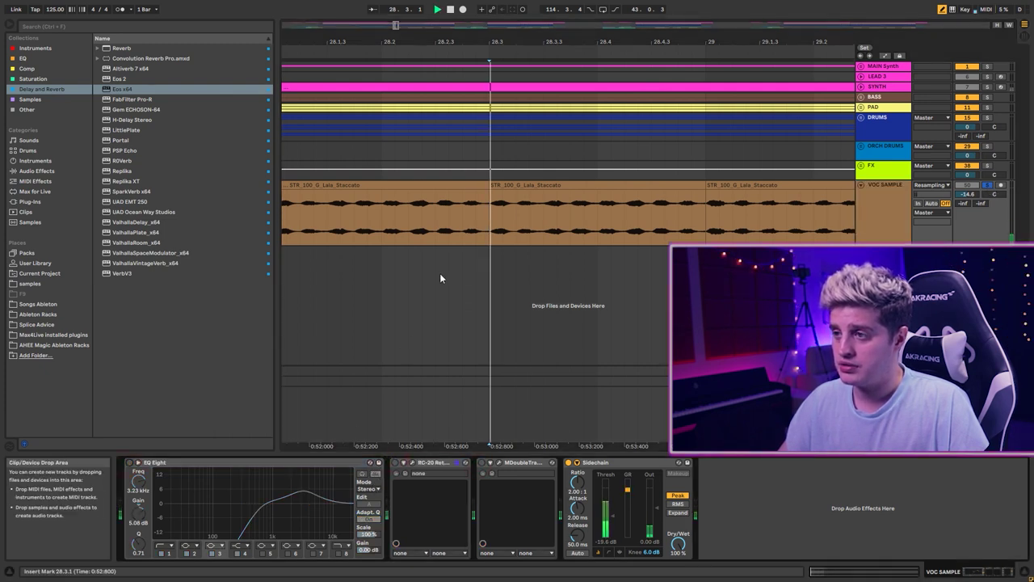
{"action": "scroll", "coordinate": [456, 202], "scroll_direction": "down", "scroll_amount": 2}
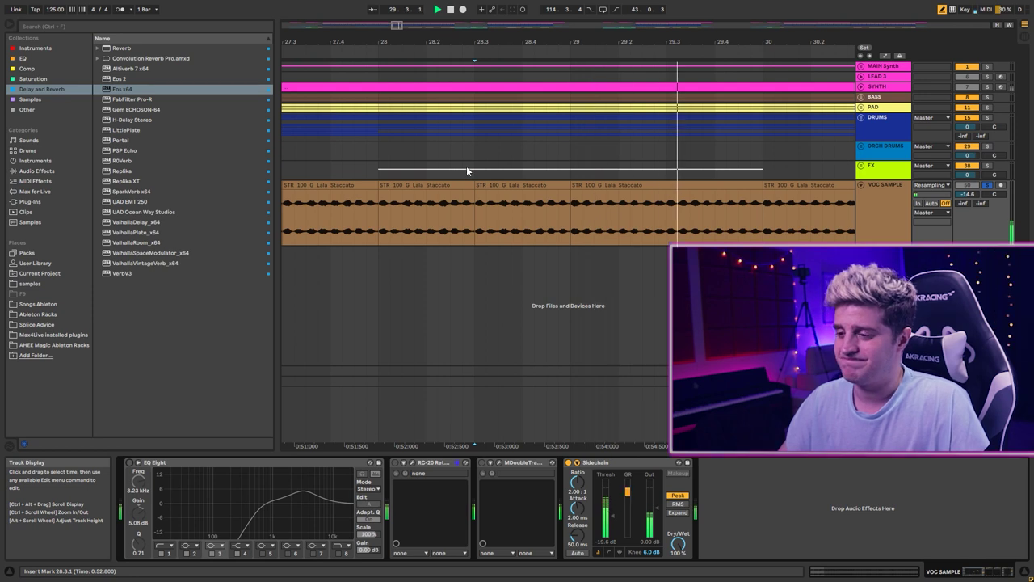
Step: Switch EQ Eight, RC-20 and MDoubleTracker back on for the vocal
{"action": "left_click", "coordinate": [130, 463]}
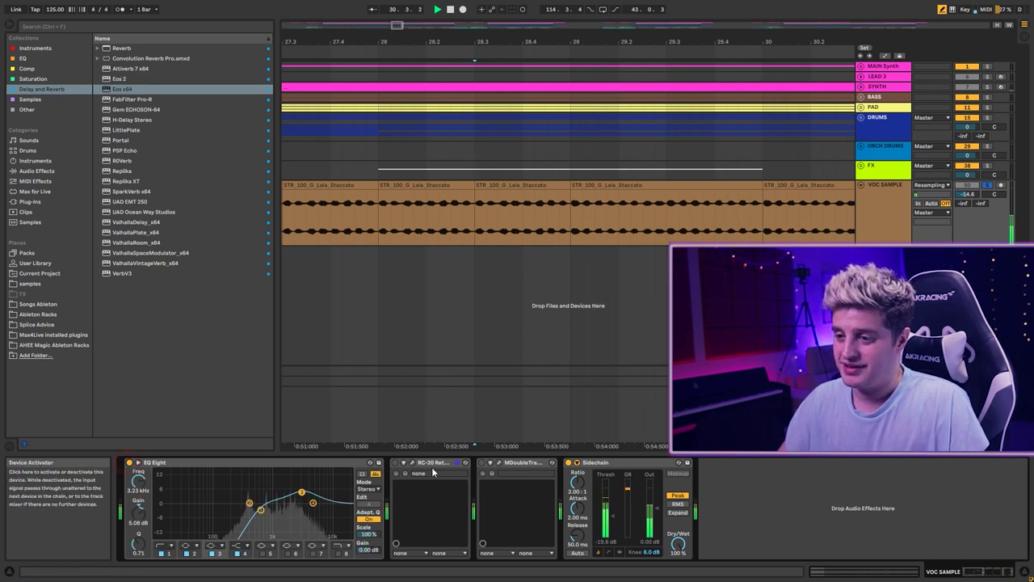
{"action": "left_click", "coordinate": [395, 464]}
{"action": "left_click", "coordinate": [482, 463]}
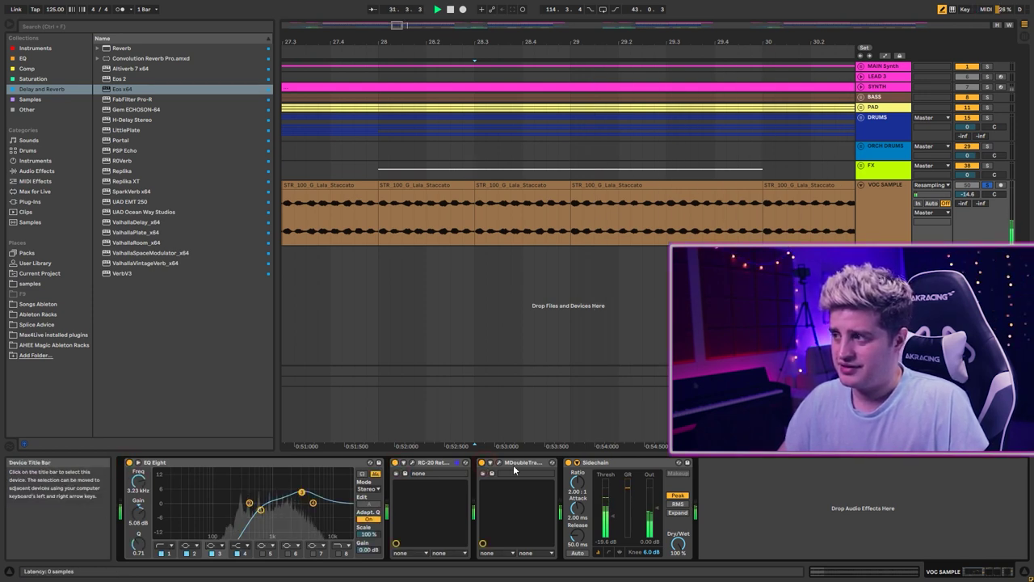
{"action": "scroll", "coordinate": [592, 130], "scroll_direction": "down", "scroll_amount": 5}
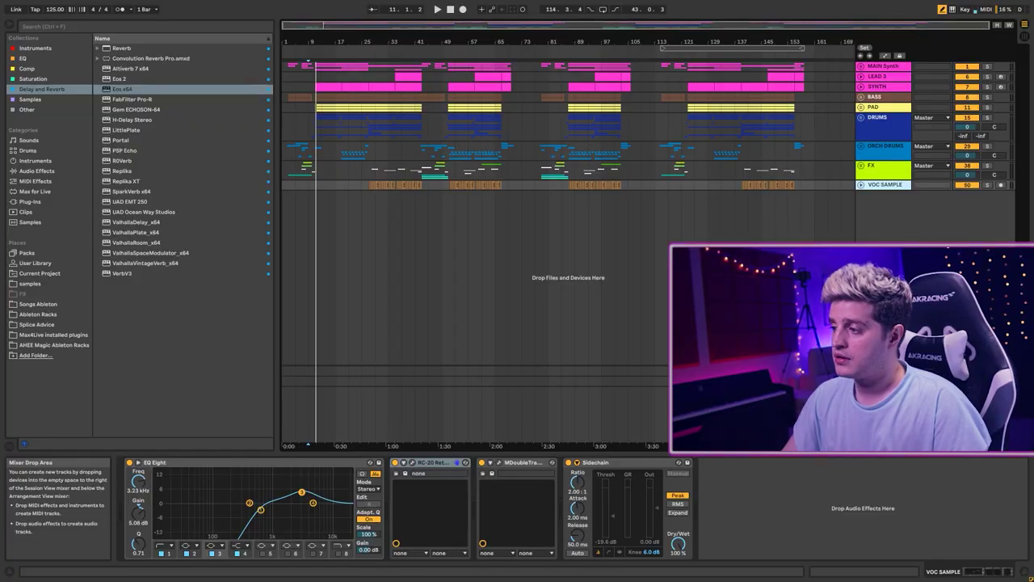
Step: Show the Master track's chain and inspect the Virtual Tape Machines plugin window
{"action": "left_click", "coordinate": [340, 408]}
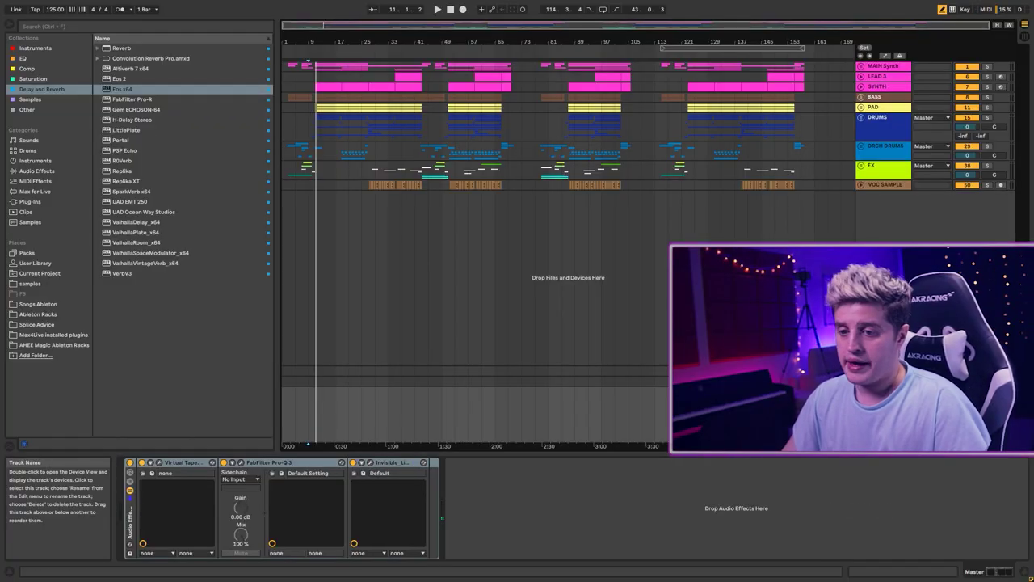
{"action": "left_click", "coordinate": [161, 464]}
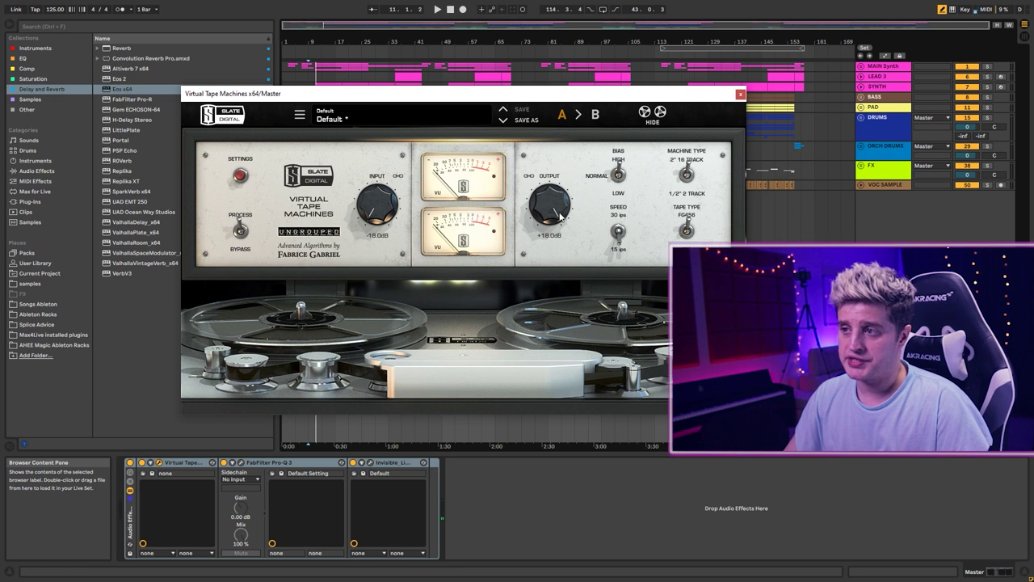
{"action": "left_click", "coordinate": [741, 95]}
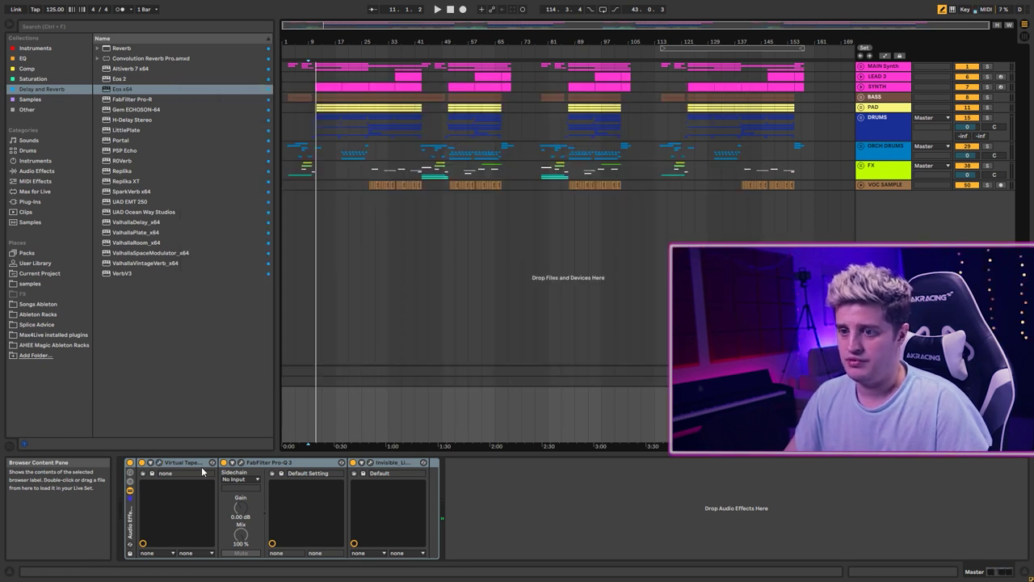
Step: Inspect the Pro-Q 3 and Invisible Limiter windows, then select the MAIN Synth track
{"action": "left_click", "coordinate": [242, 464]}
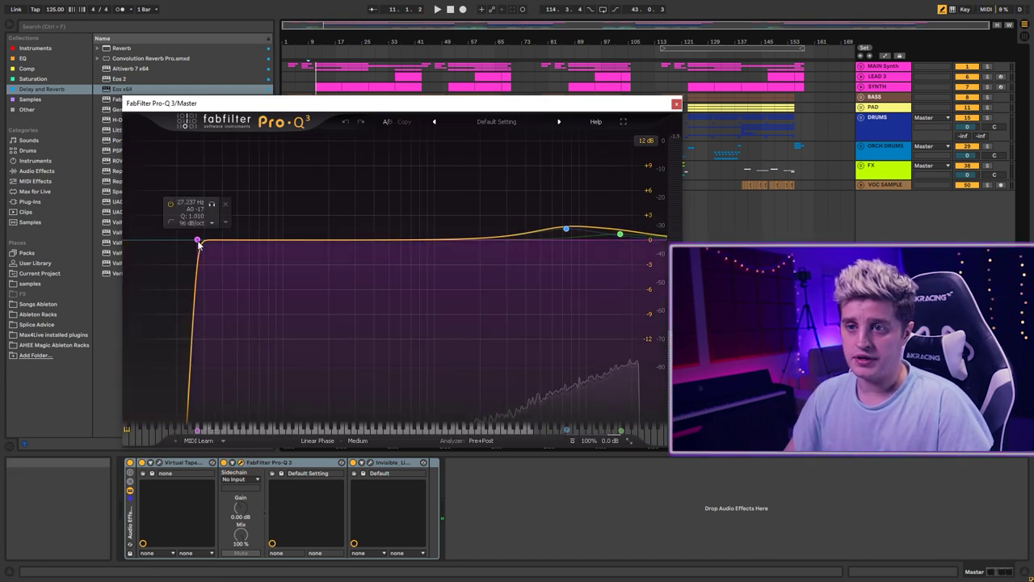
{"action": "left_click", "coordinate": [370, 462]}
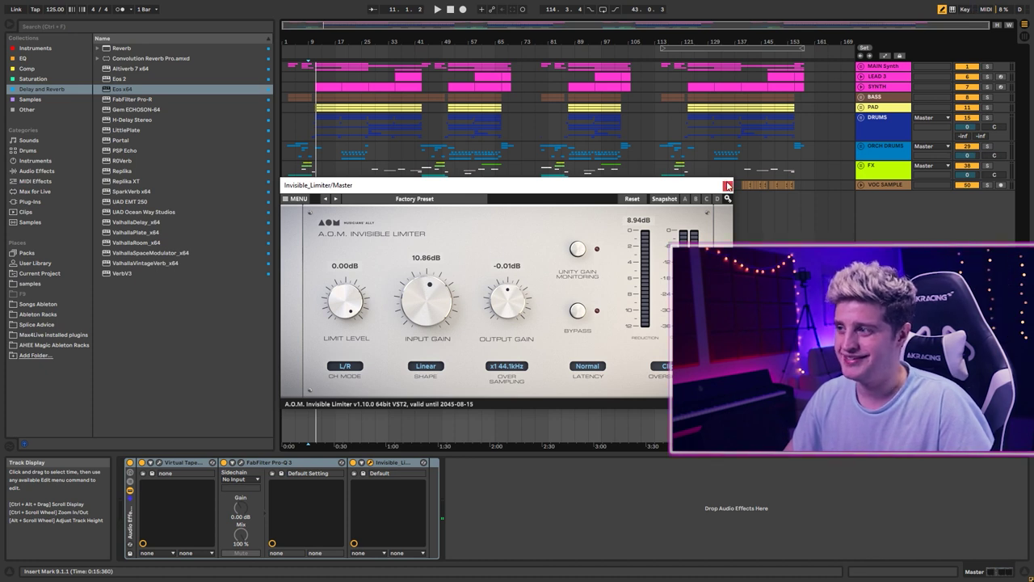
{"action": "left_click", "coordinate": [726, 186]}
{"action": "left_click", "coordinate": [868, 68]}
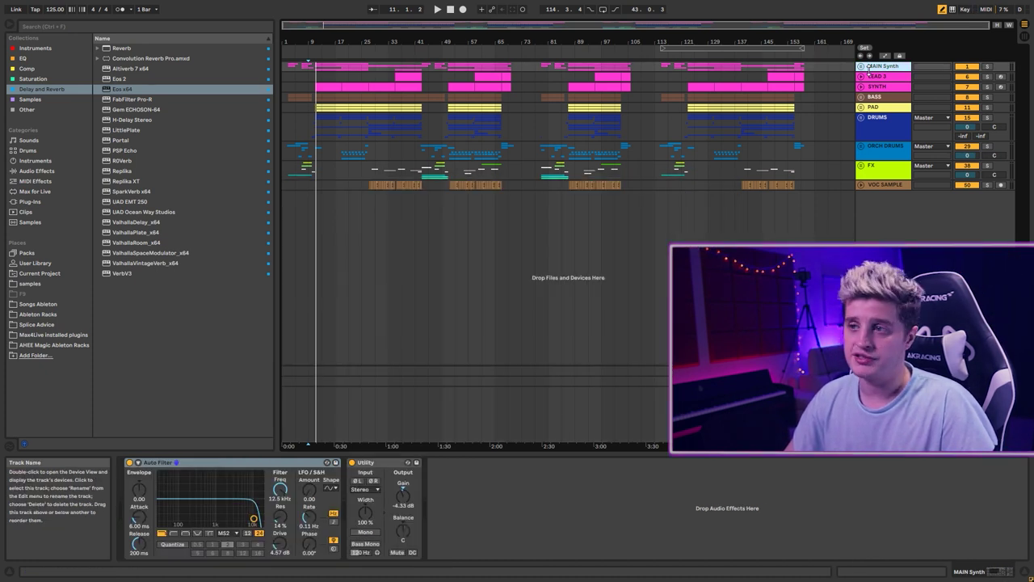